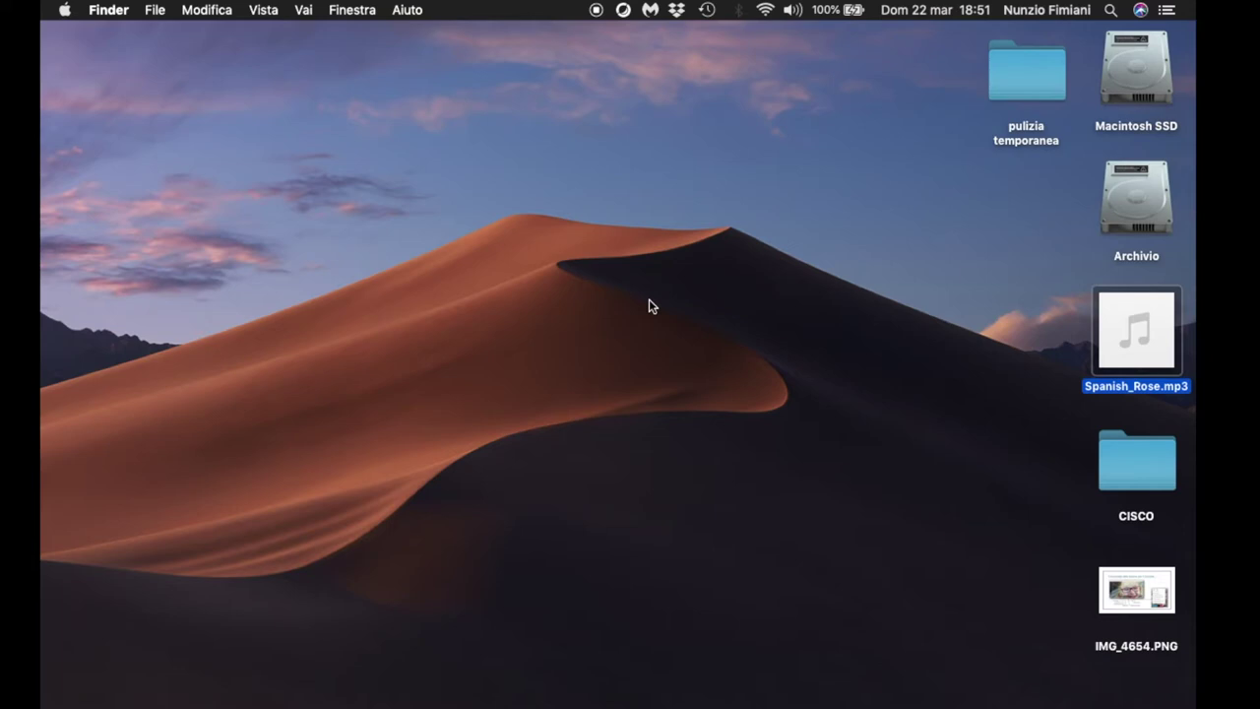
- Launch Webex Meetings from the Dock and open the Pianifica scheduling page in Firefox
{"action": "mouse_move", "coordinate": [745, 691]}
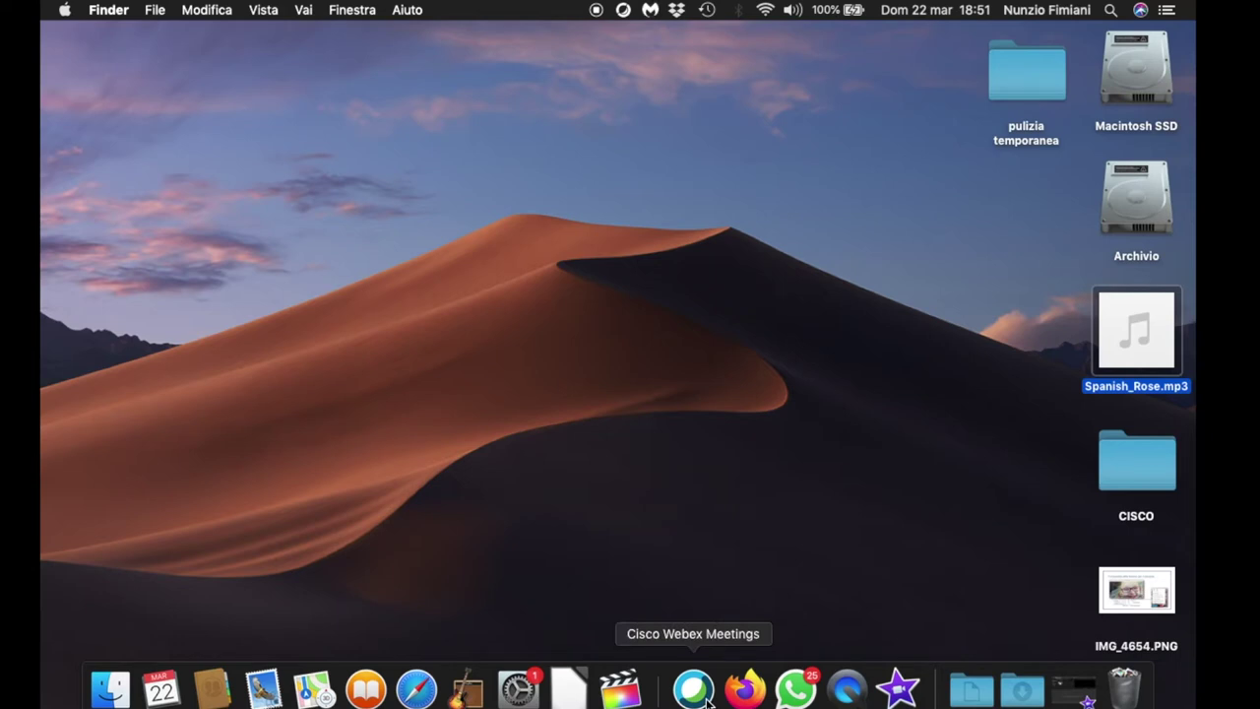
{"action": "left_click", "coordinate": [705, 697]}
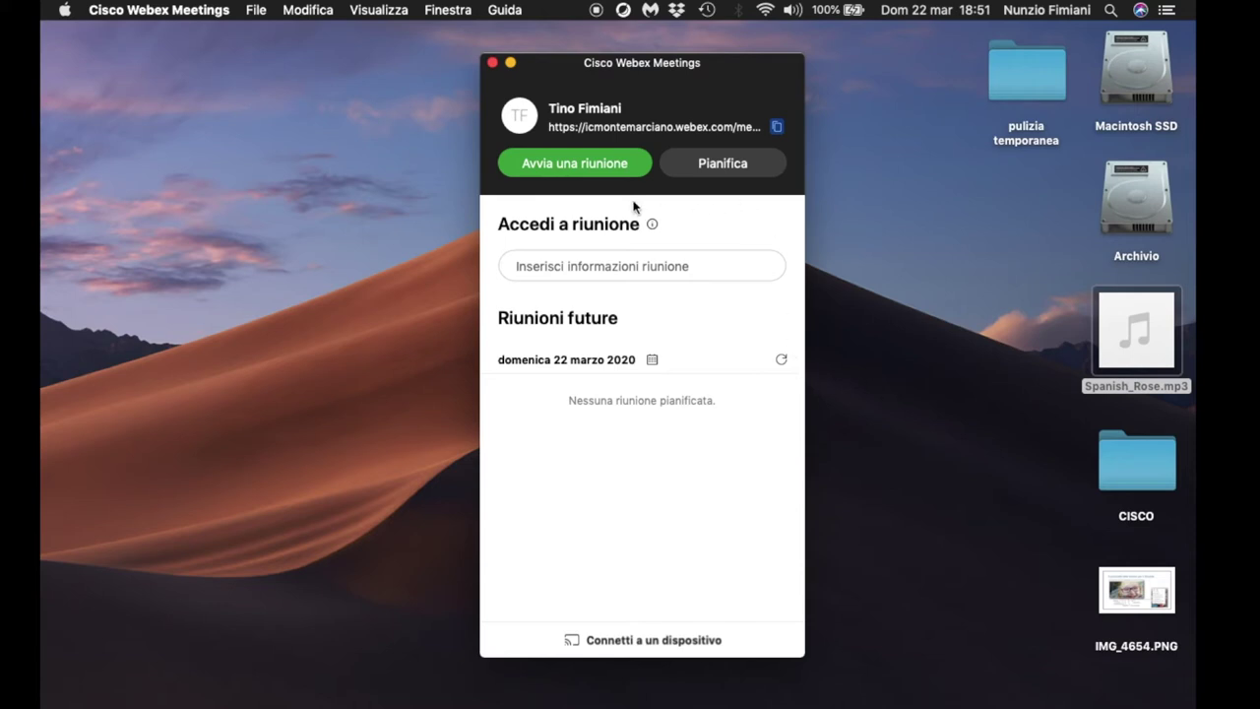
{"action": "left_click", "coordinate": [690, 171]}
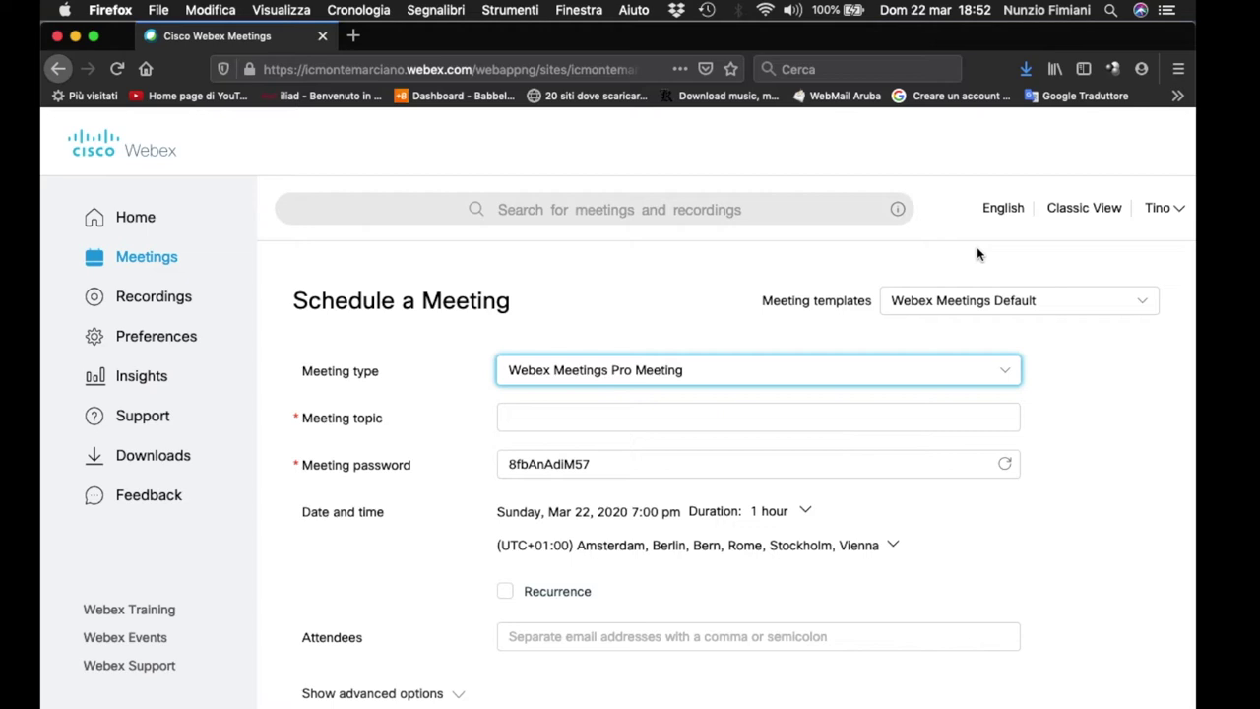
- In Webex account preferences, set the site language to Italiano with region Italy and save
{"action": "left_click", "coordinate": [999, 216]}
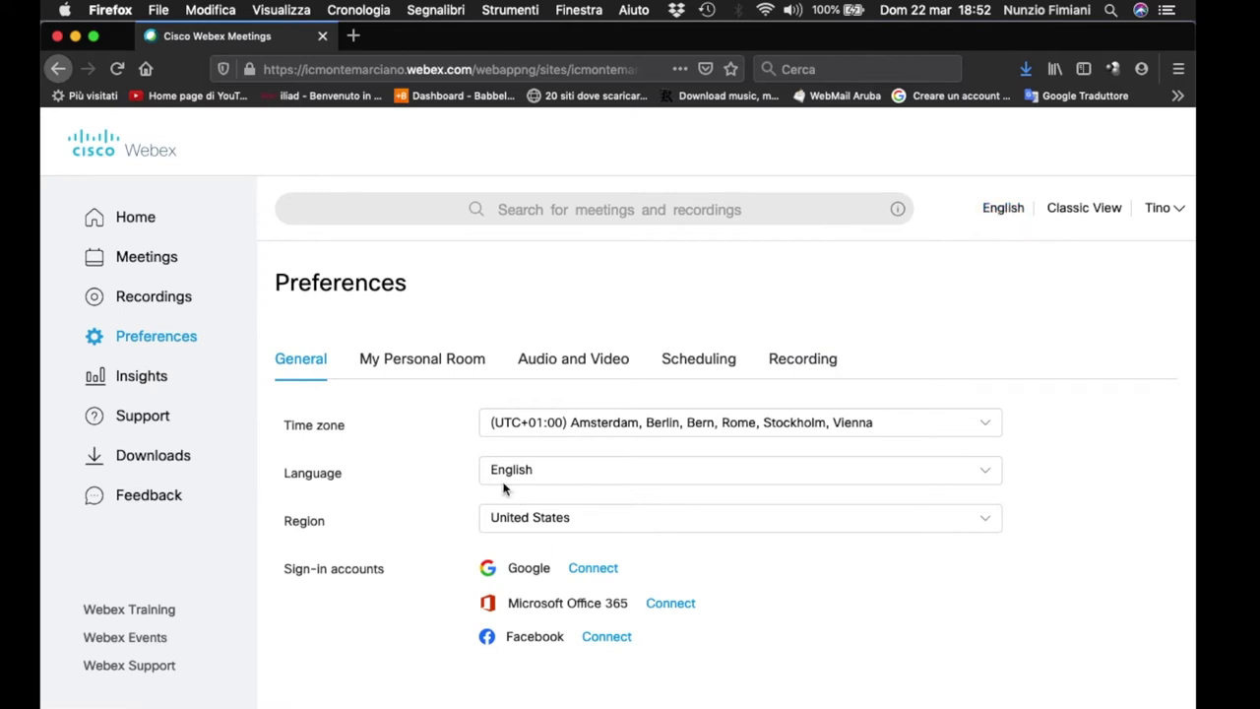
{"action": "left_click", "coordinate": [135, 218]}
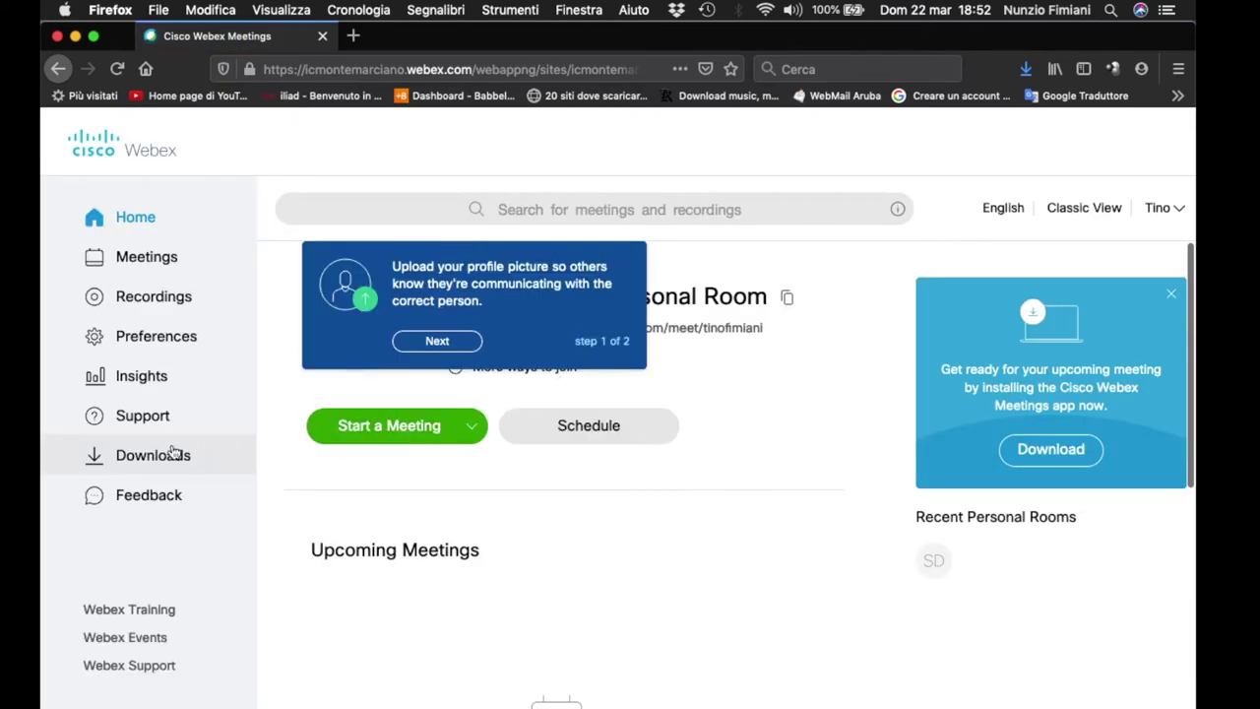
{"action": "left_click", "coordinate": [148, 354]}
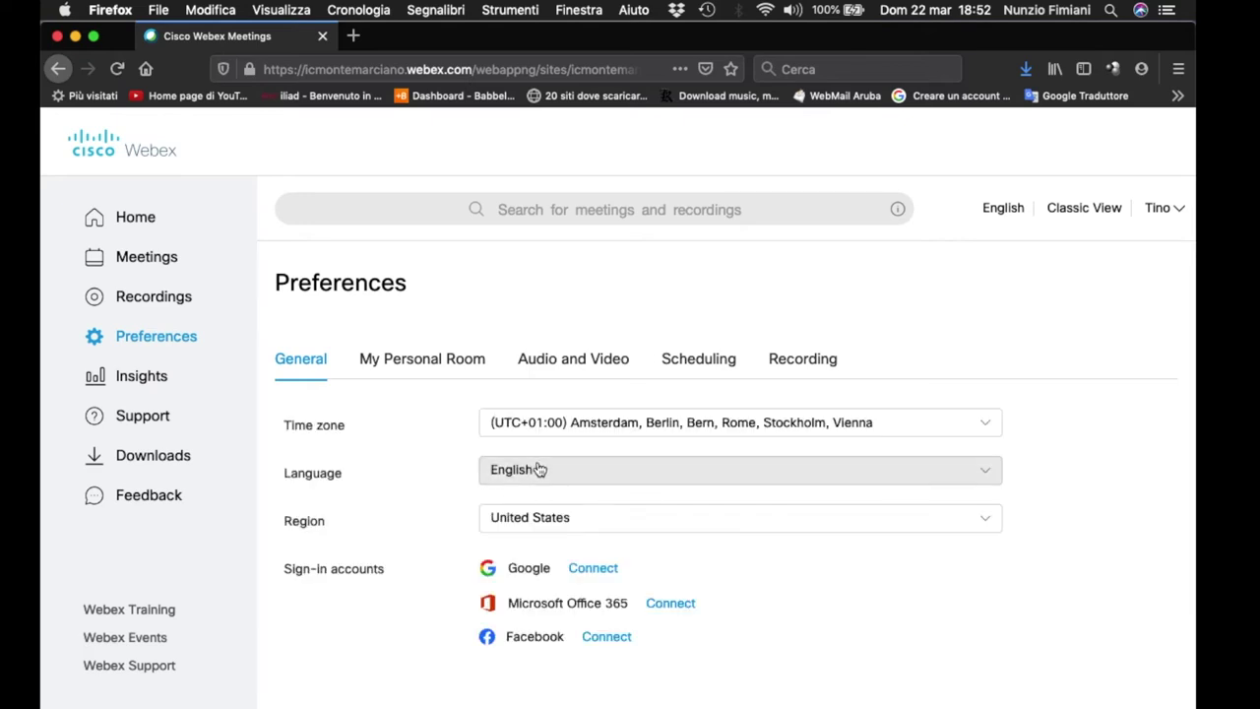
{"action": "left_click", "coordinate": [539, 469]}
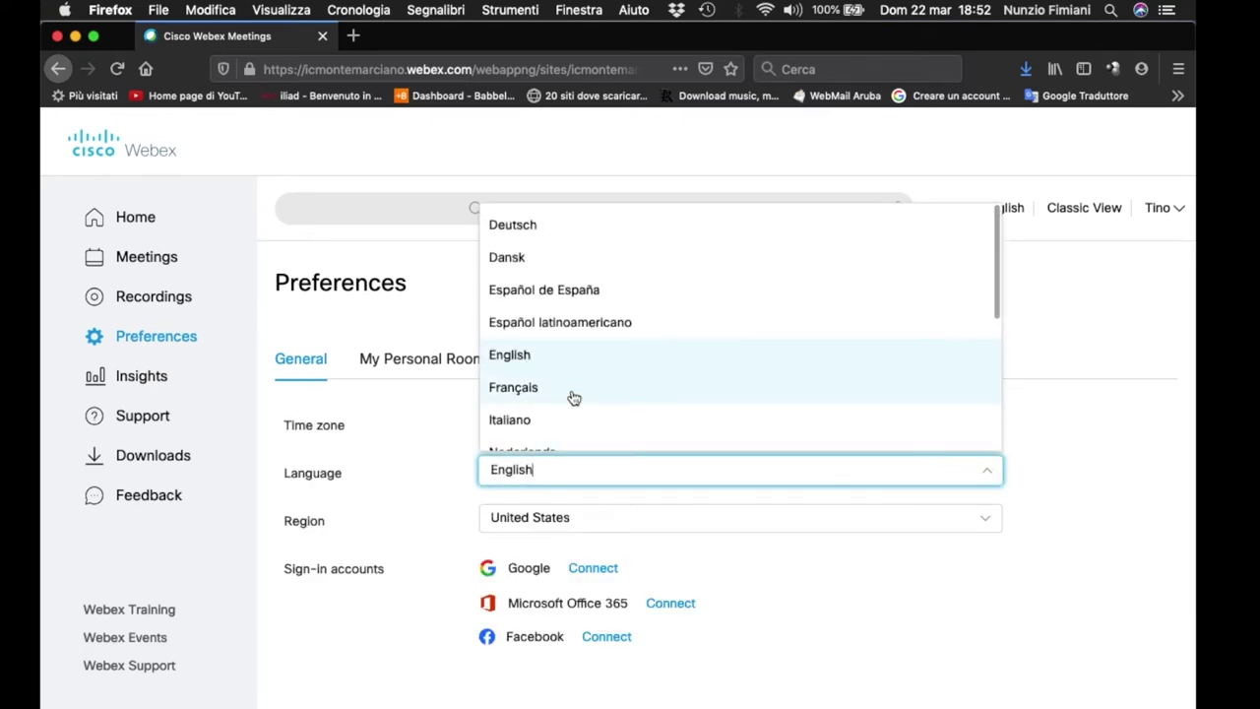
{"action": "left_click", "coordinate": [556, 423]}
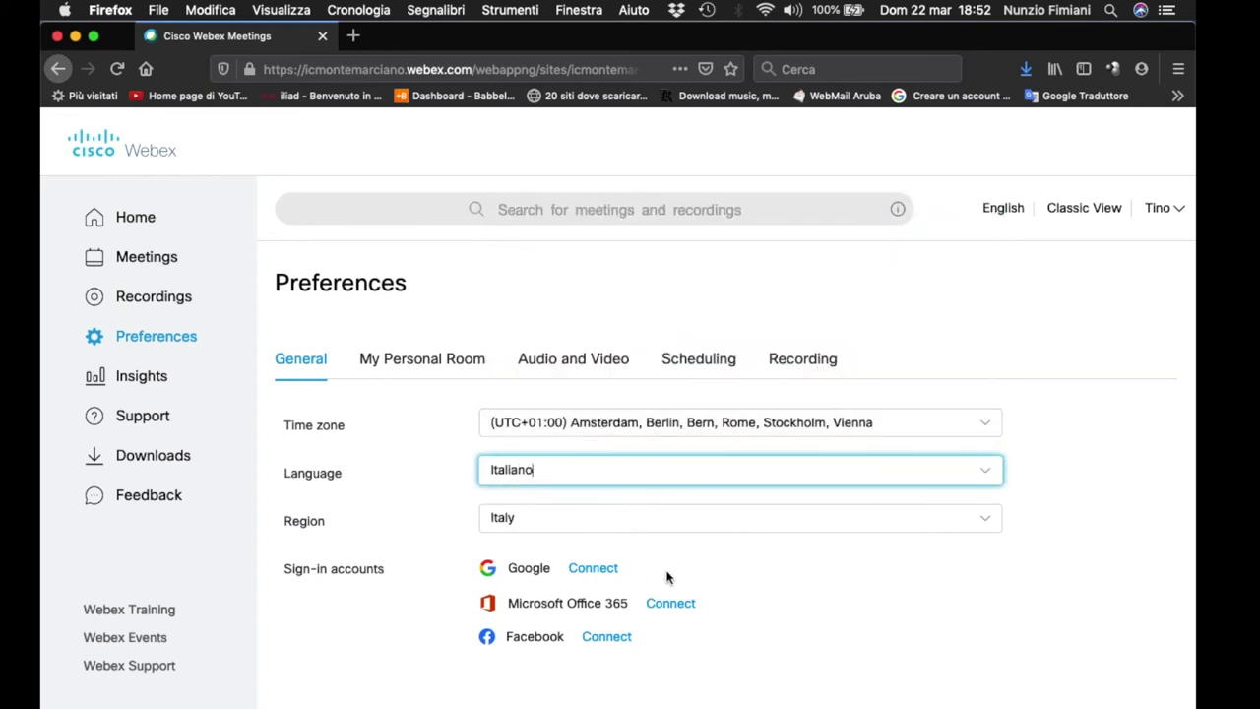
{"action": "scroll", "coordinate": [763, 612], "scroll_direction": "down", "scroll_amount": 3}
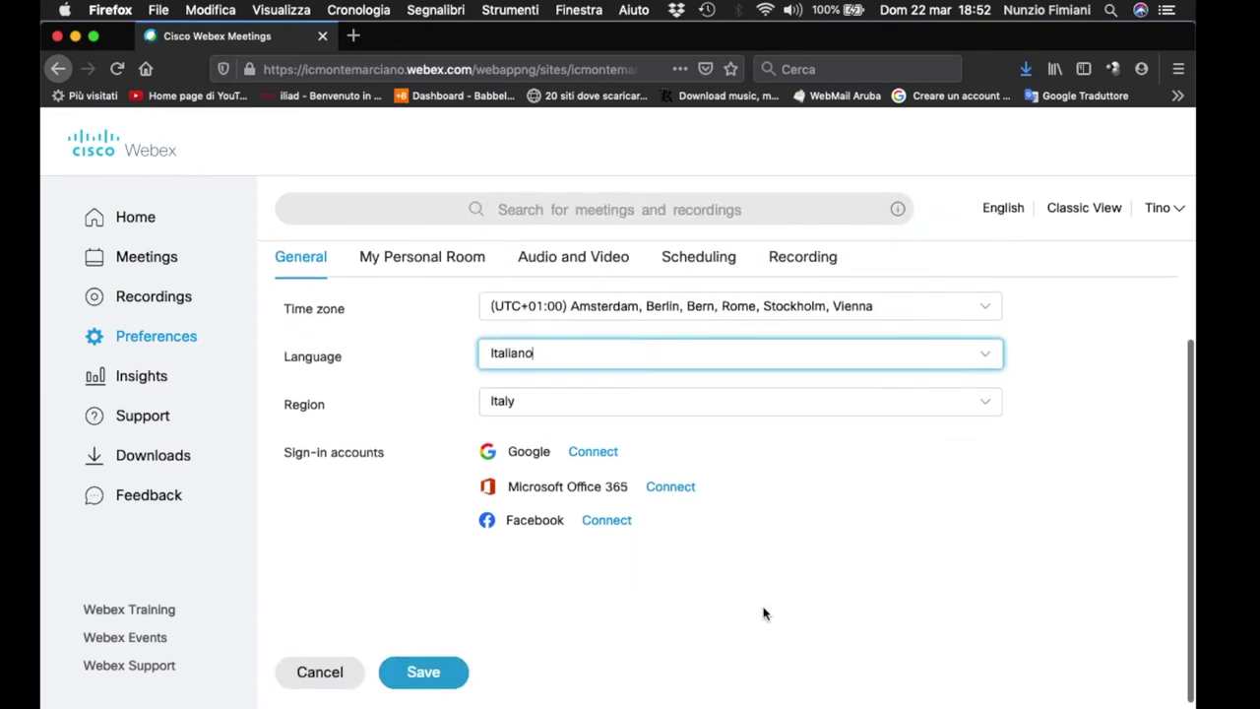
{"action": "left_click", "coordinate": [449, 658]}
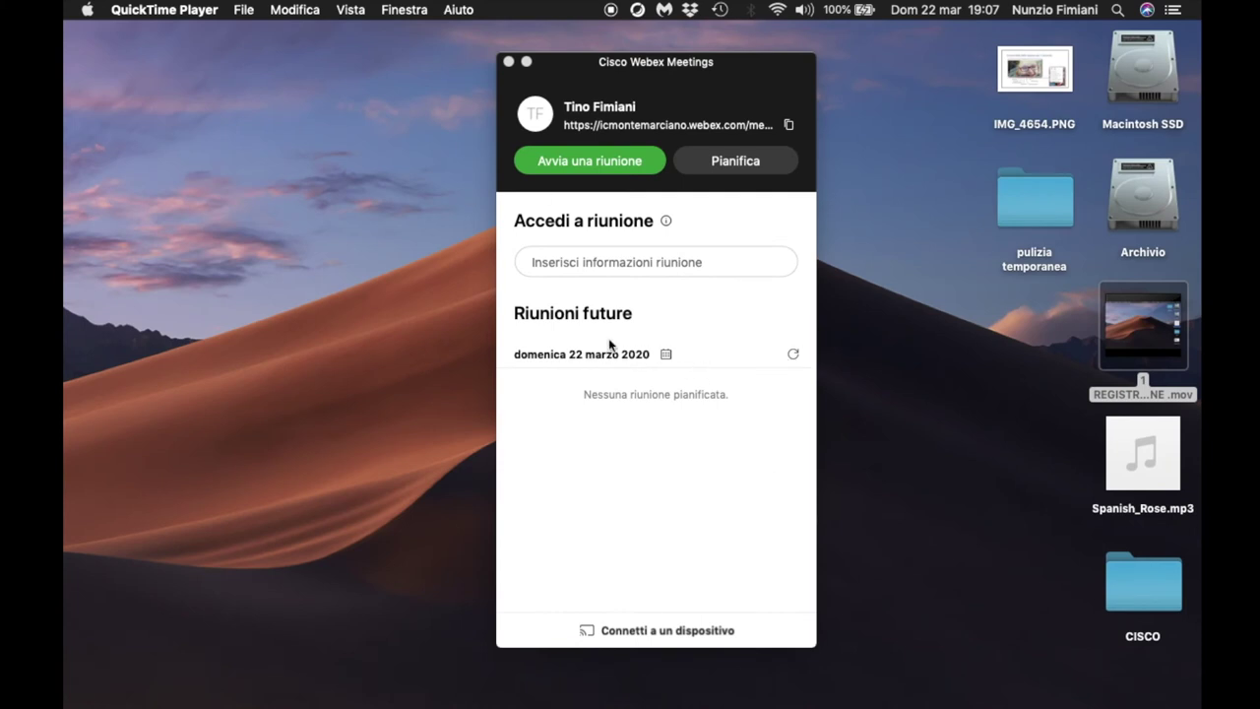
- Start a personal-room meeting with Avvia una riunione and bring up its preview window
{"action": "left_click", "coordinate": [619, 165]}
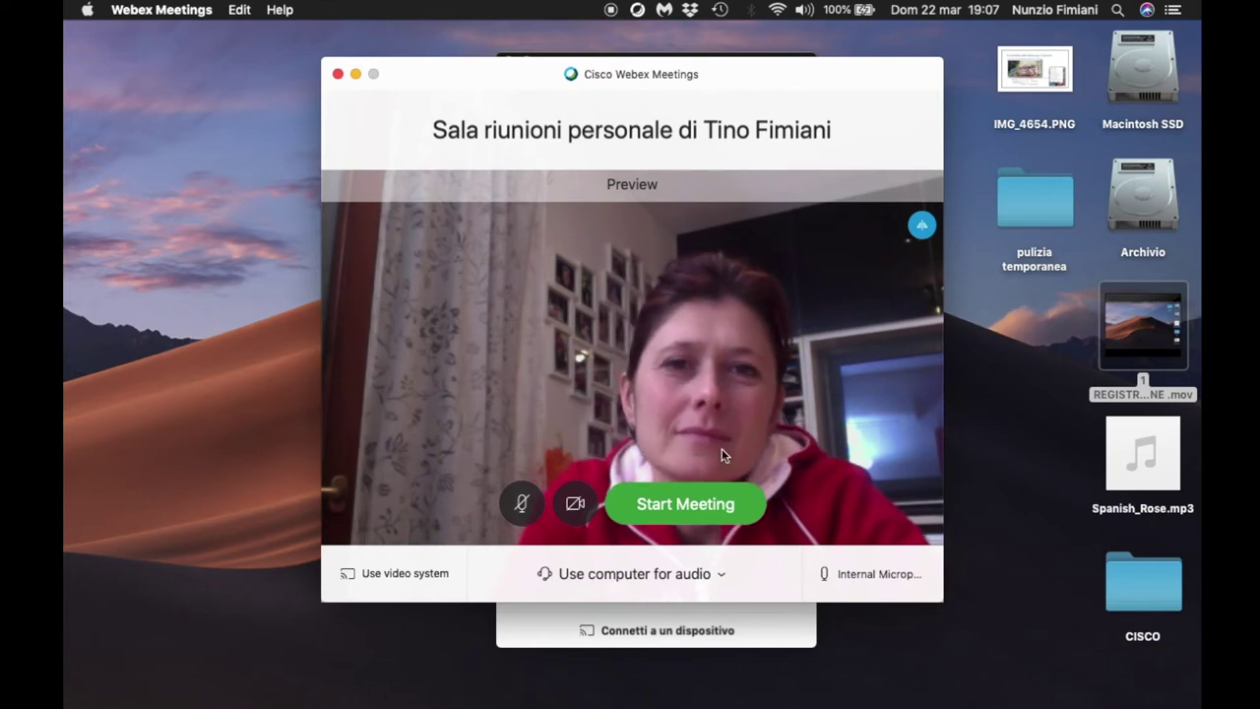
{"action": "left_click", "coordinate": [703, 510]}
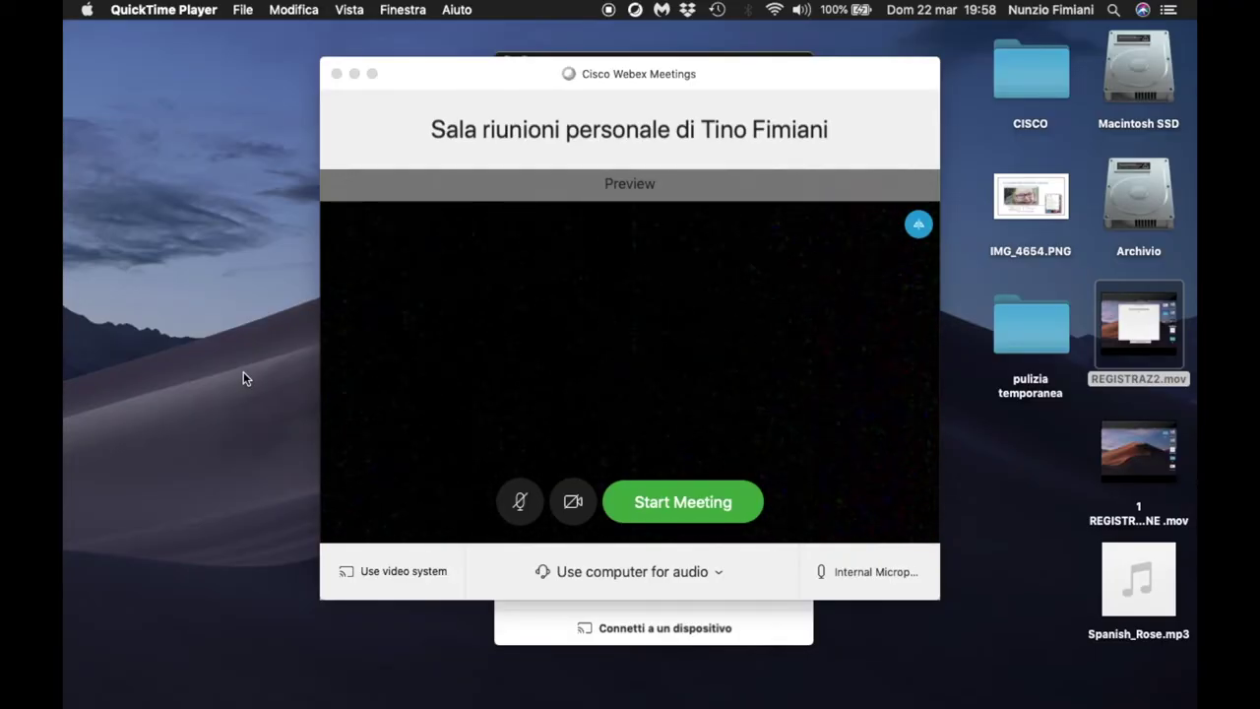
- Start the personal-room meeting from the preview window so the video call begins
{"action": "left_click", "coordinate": [627, 497]}
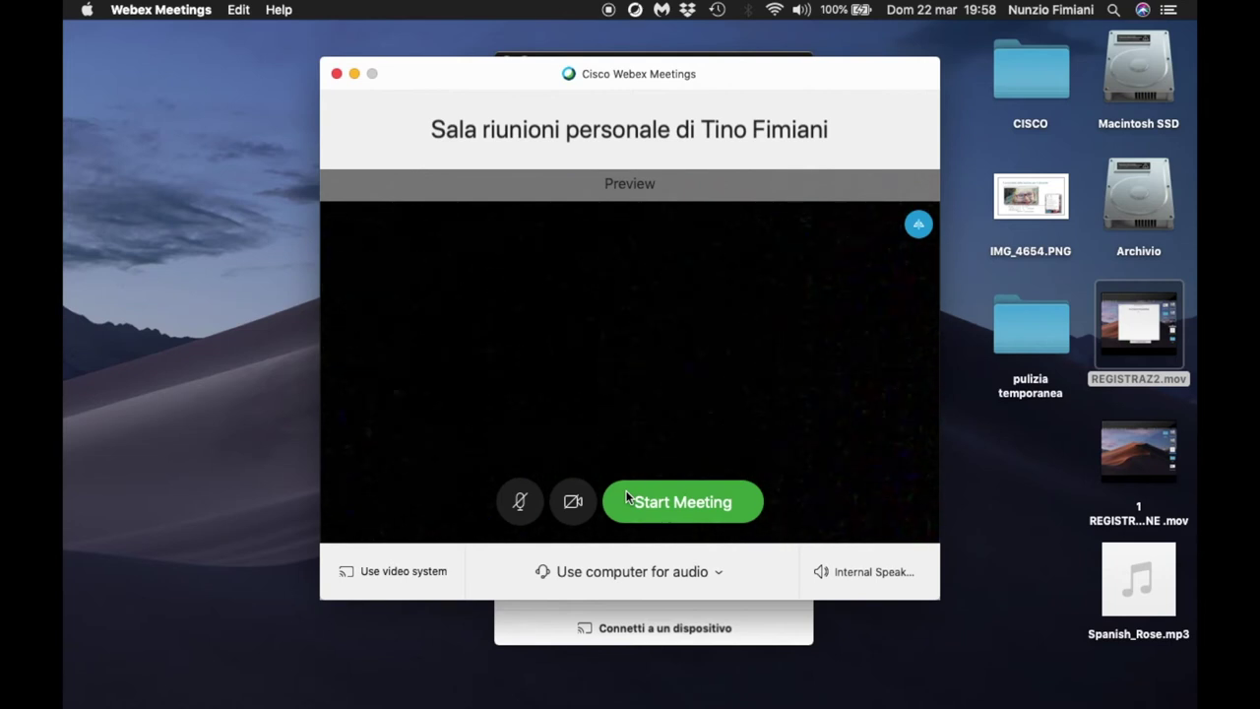
{"action": "left_click", "coordinate": [638, 496]}
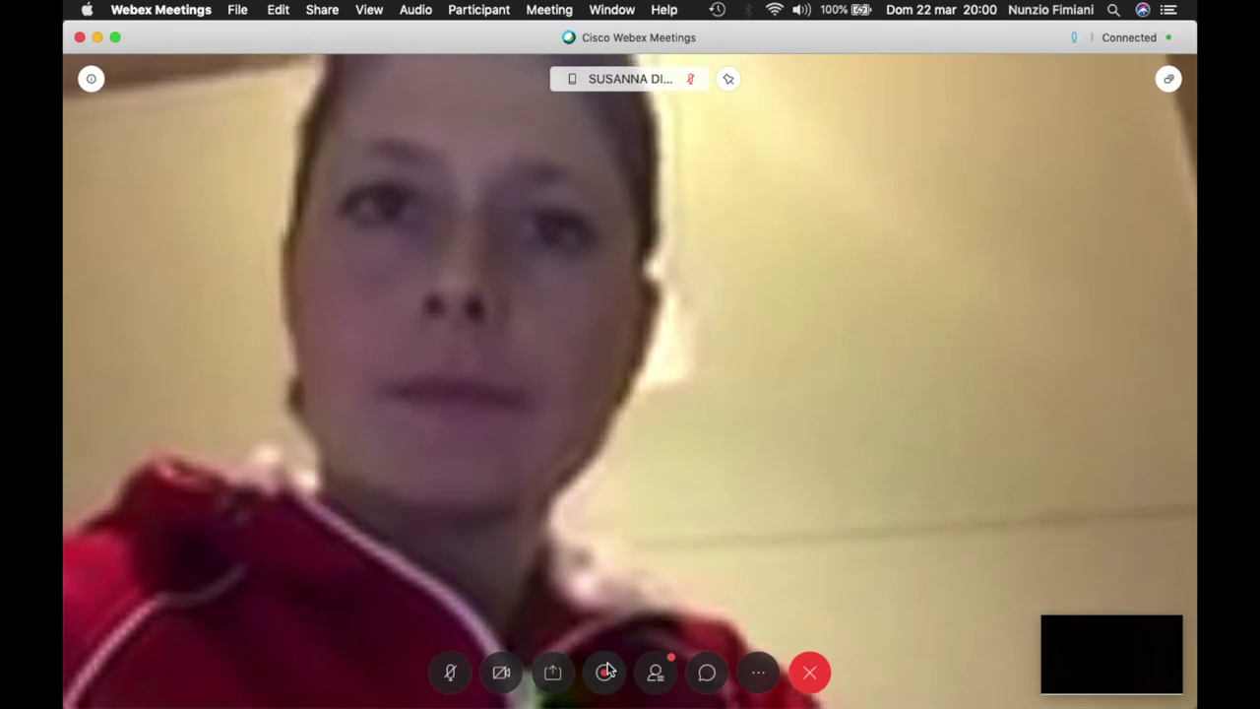
- Record about ten seconds with the meeting Recorder, then stop and confirm Stop Recording
{"action": "left_click", "coordinate": [605, 672]}
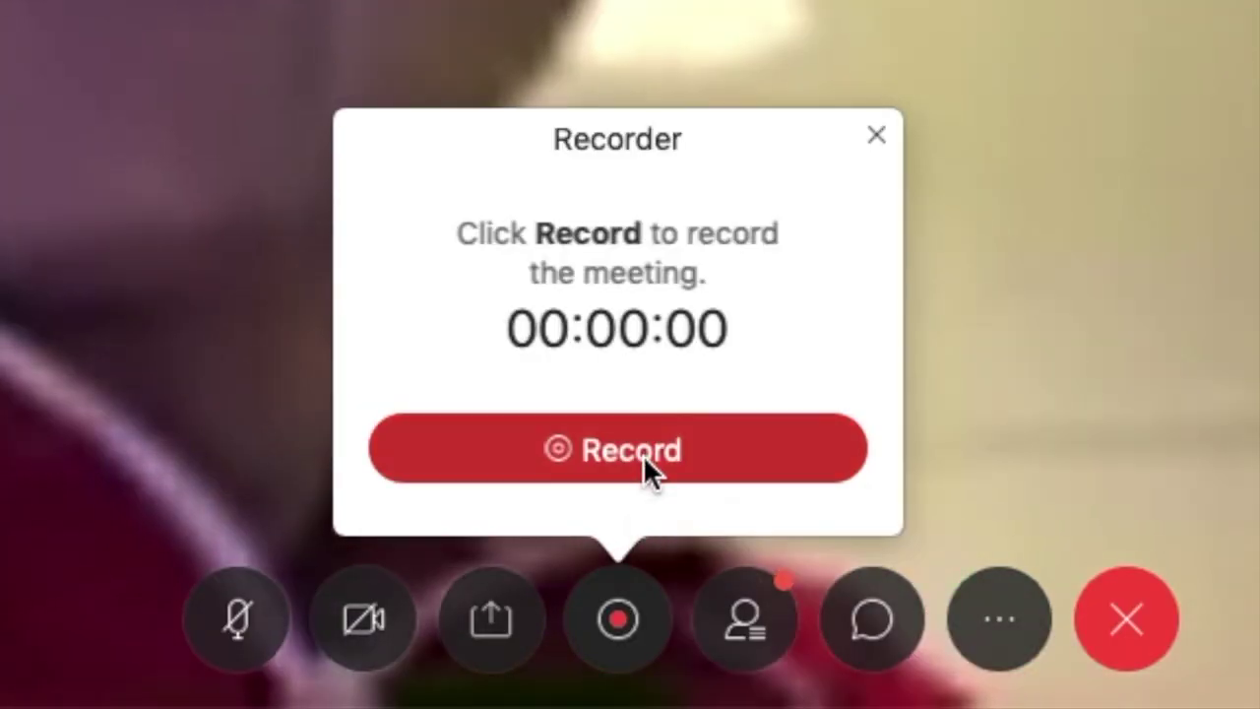
{"action": "left_click", "coordinate": [643, 455]}
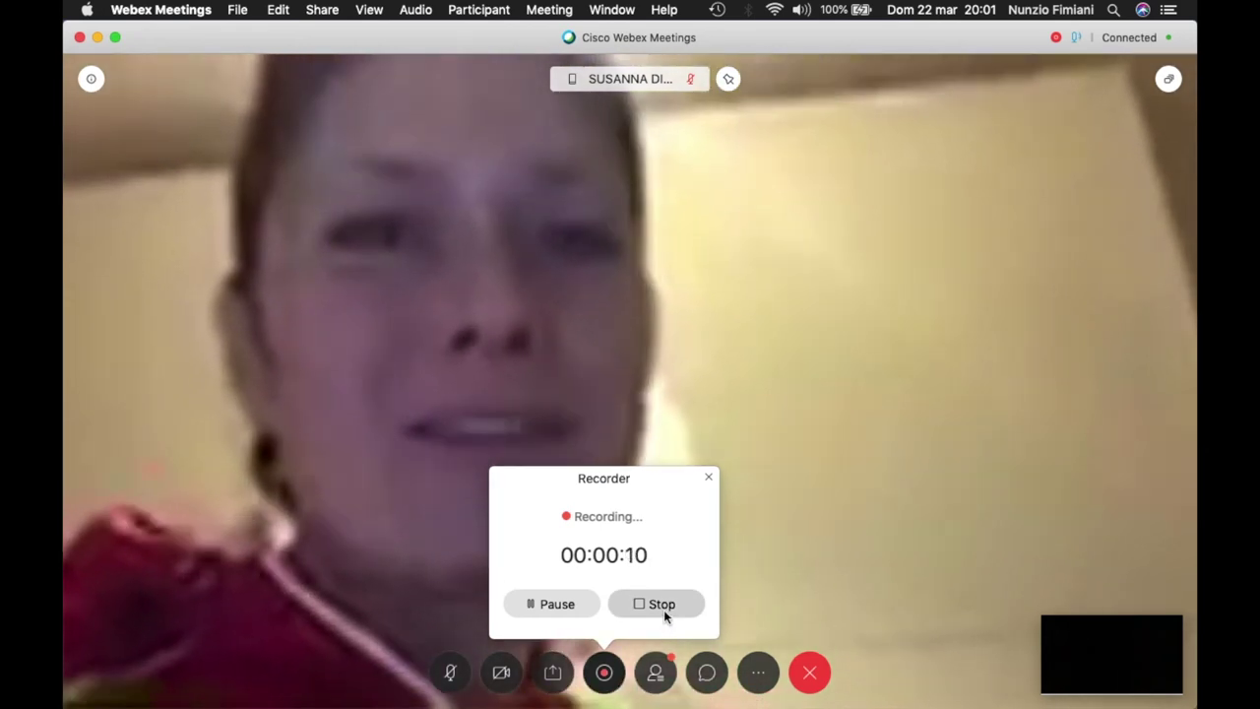
{"action": "left_click", "coordinate": [664, 610]}
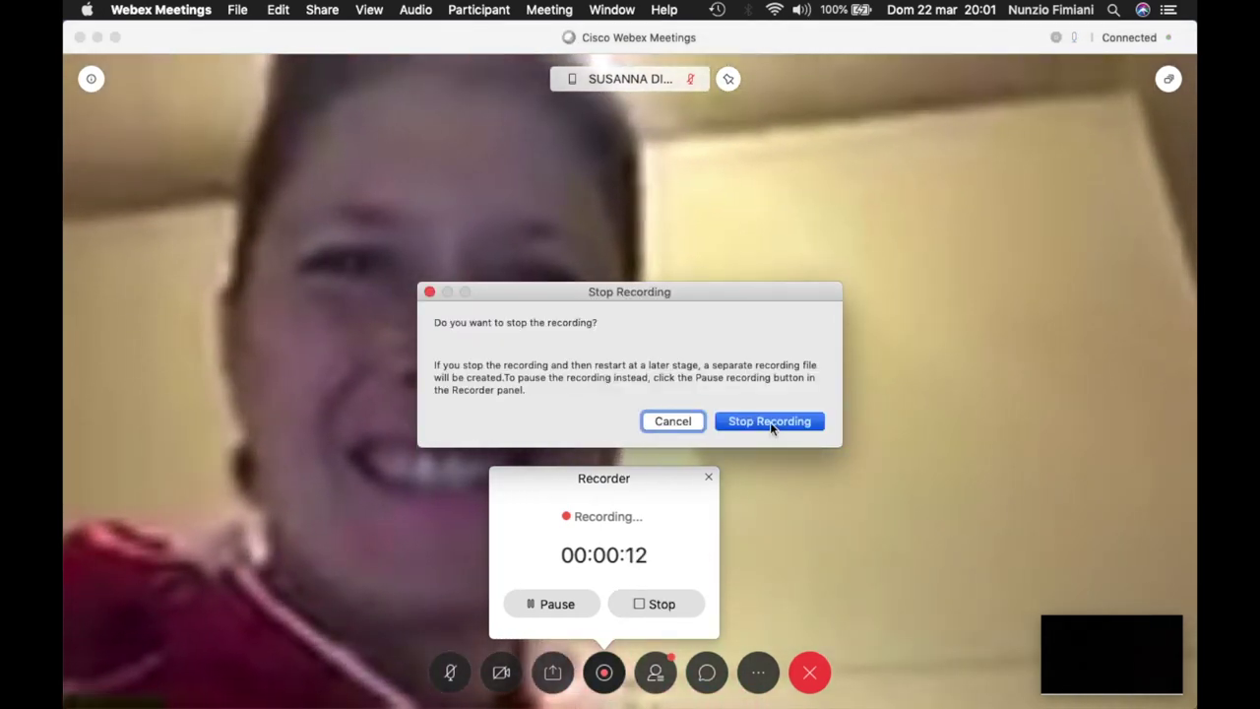
{"action": "left_click", "coordinate": [770, 422]}
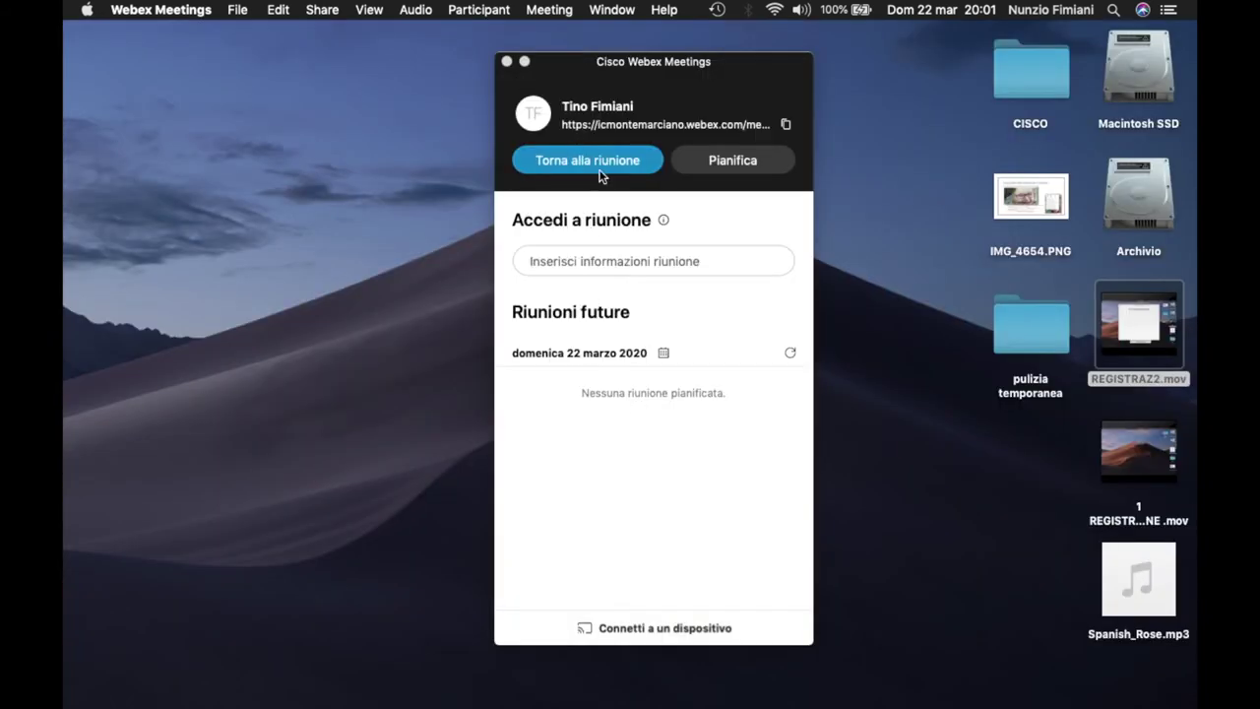
- Back in Webex after the meeting, open Registrazioni on the site to view the recordings list
{"action": "left_click", "coordinate": [709, 165]}
{"action": "left_click", "coordinate": [709, 166]}
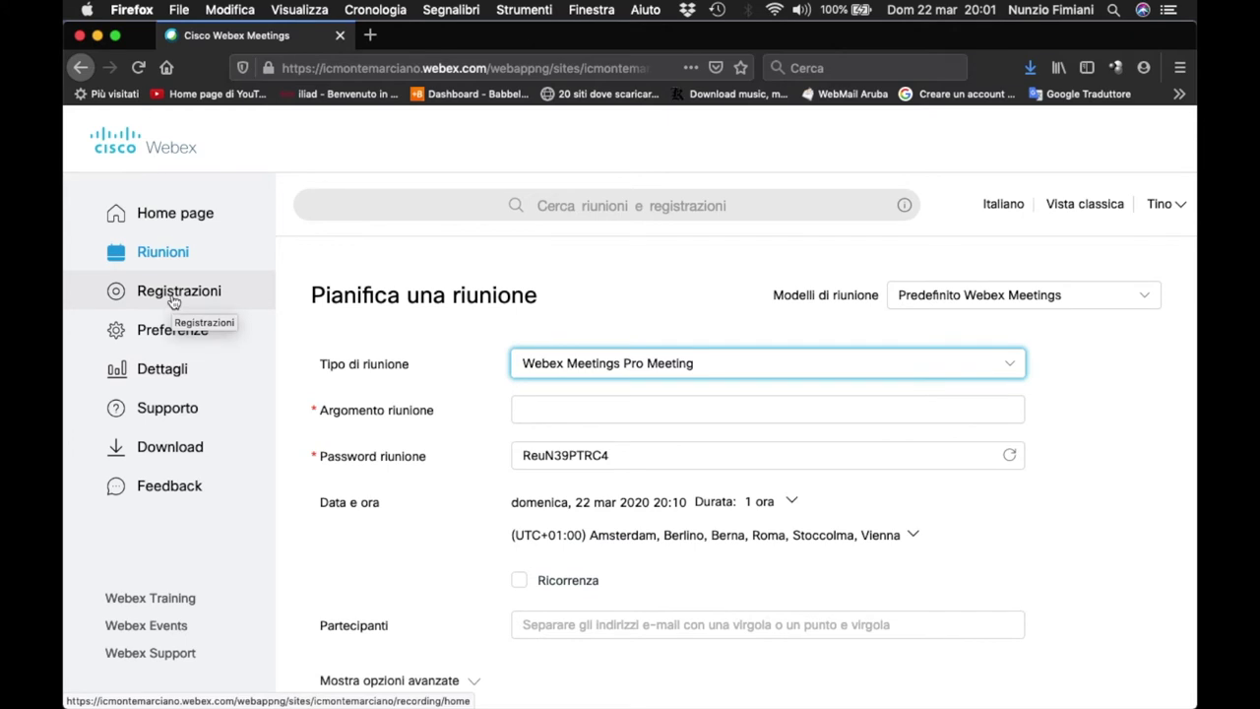
{"action": "left_click", "coordinate": [173, 293]}
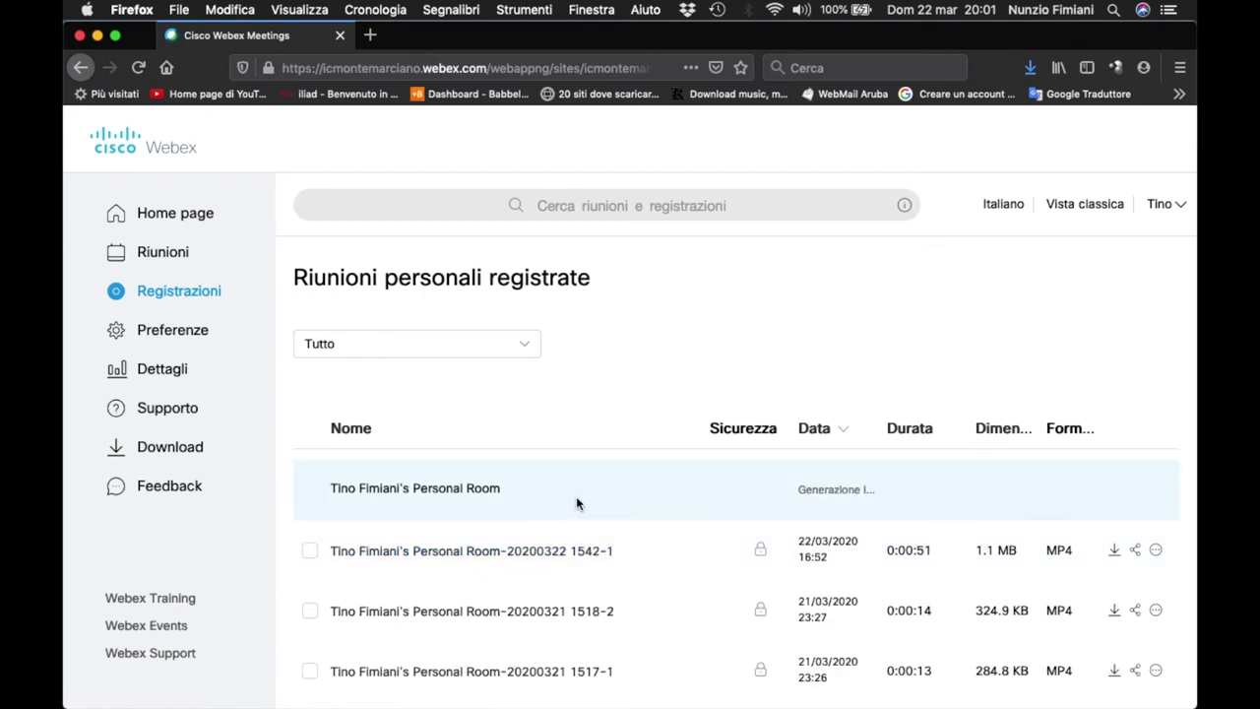
{"action": "scroll", "coordinate": [650, 513], "scroll_direction": "down", "scroll_amount": 3}
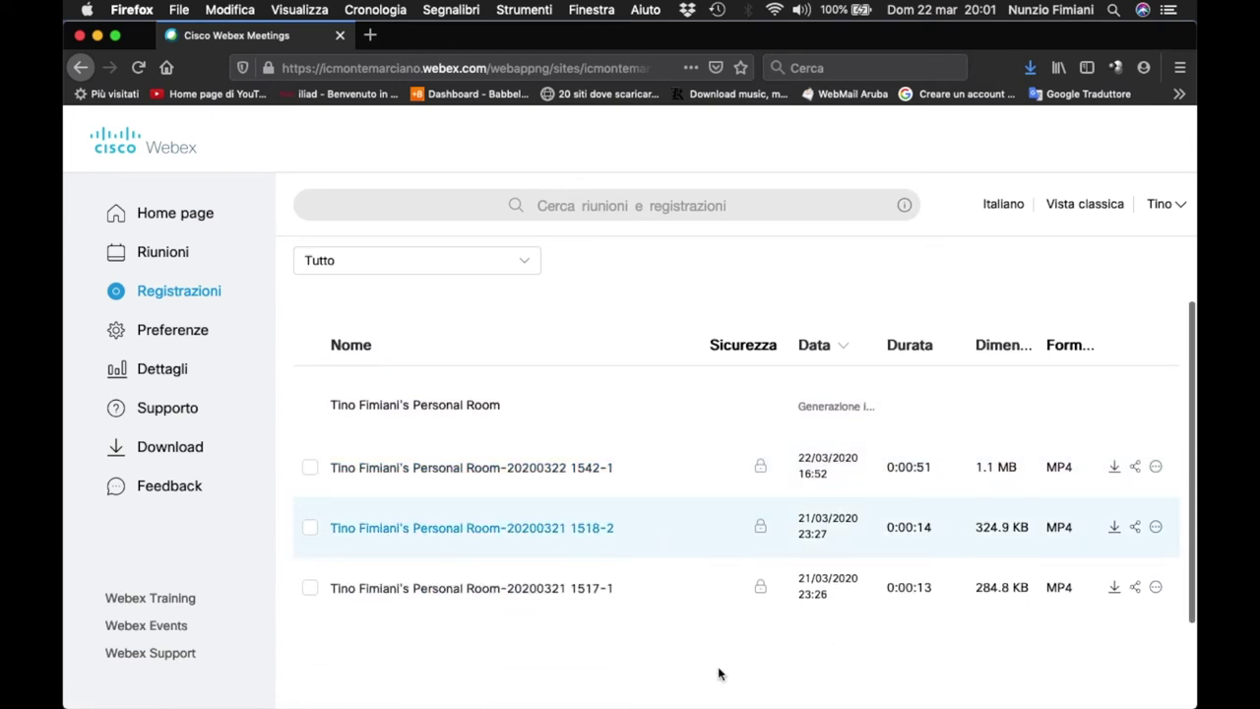
{"action": "right_click", "coordinate": [931, 673]}
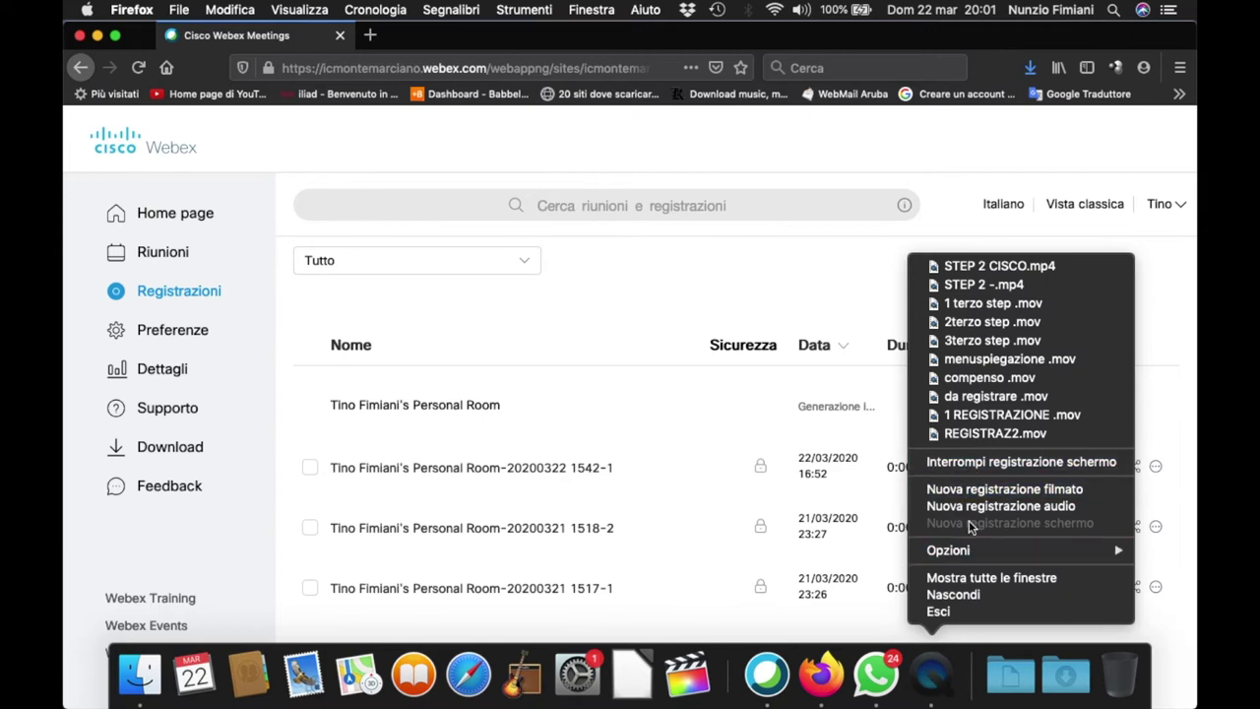
{"action": "left_click", "coordinate": [773, 621]}
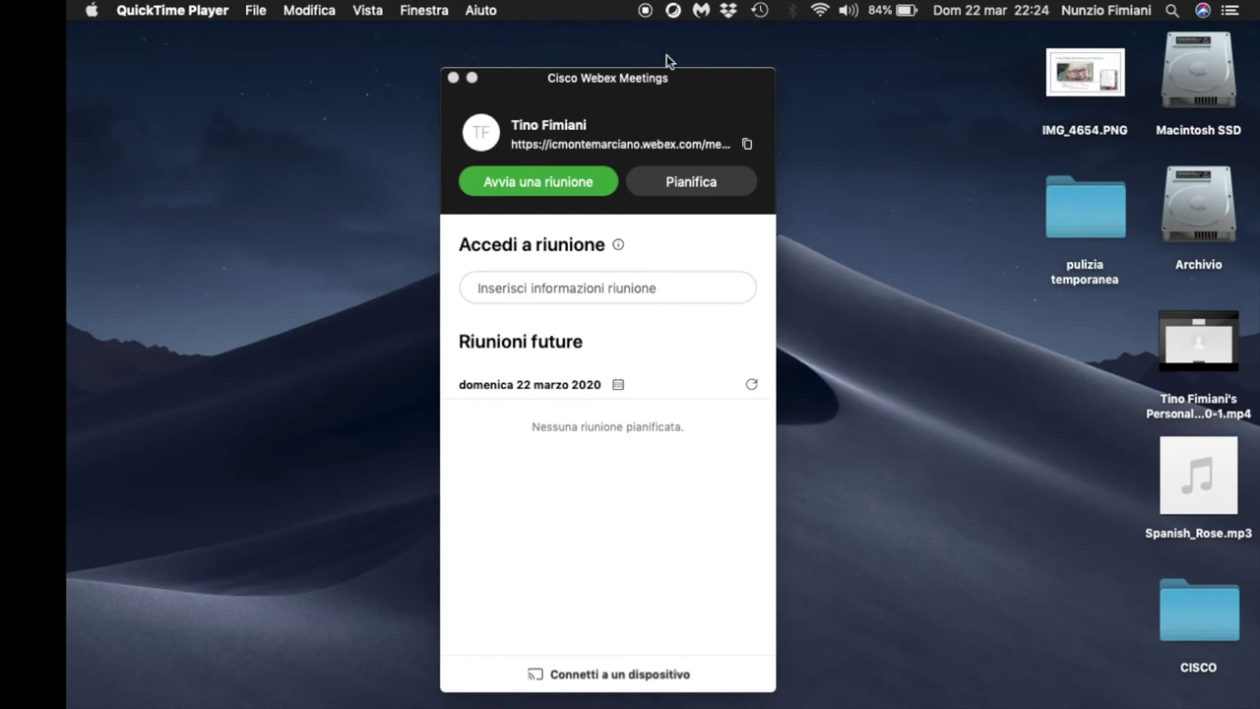
- Bring the Webex window forward and open the 'Pianifica una riunione' page in Firefox
{"action": "left_click", "coordinate": [646, 61]}
{"action": "left_click_drag", "start_coordinate": [678, 94], "coordinate": [698, 97]}
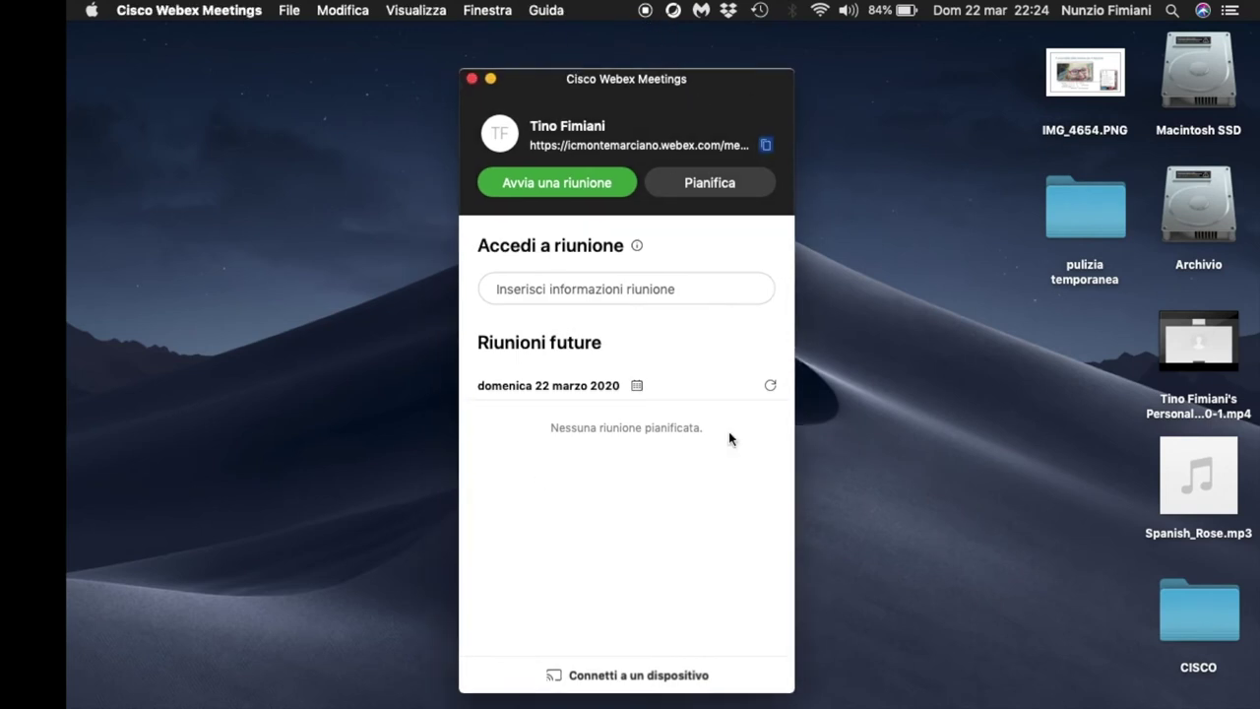
{"action": "left_click", "coordinate": [696, 185]}
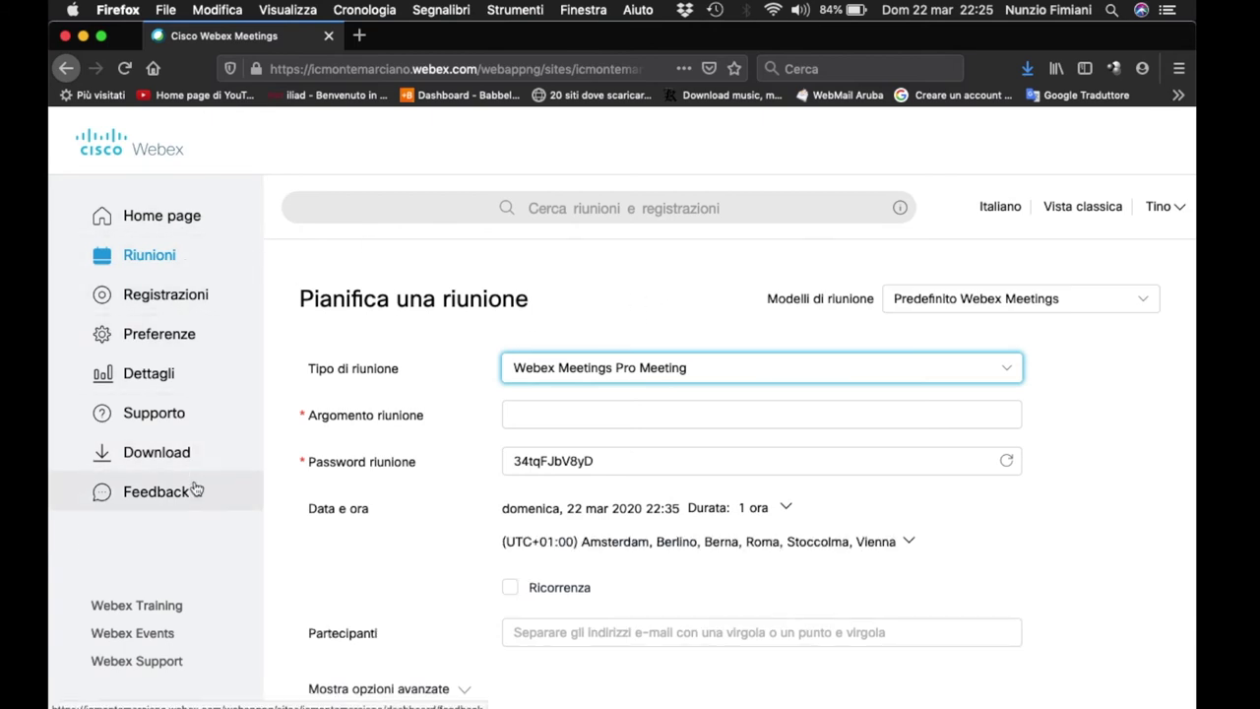
{"action": "left_click", "coordinate": [190, 306]}
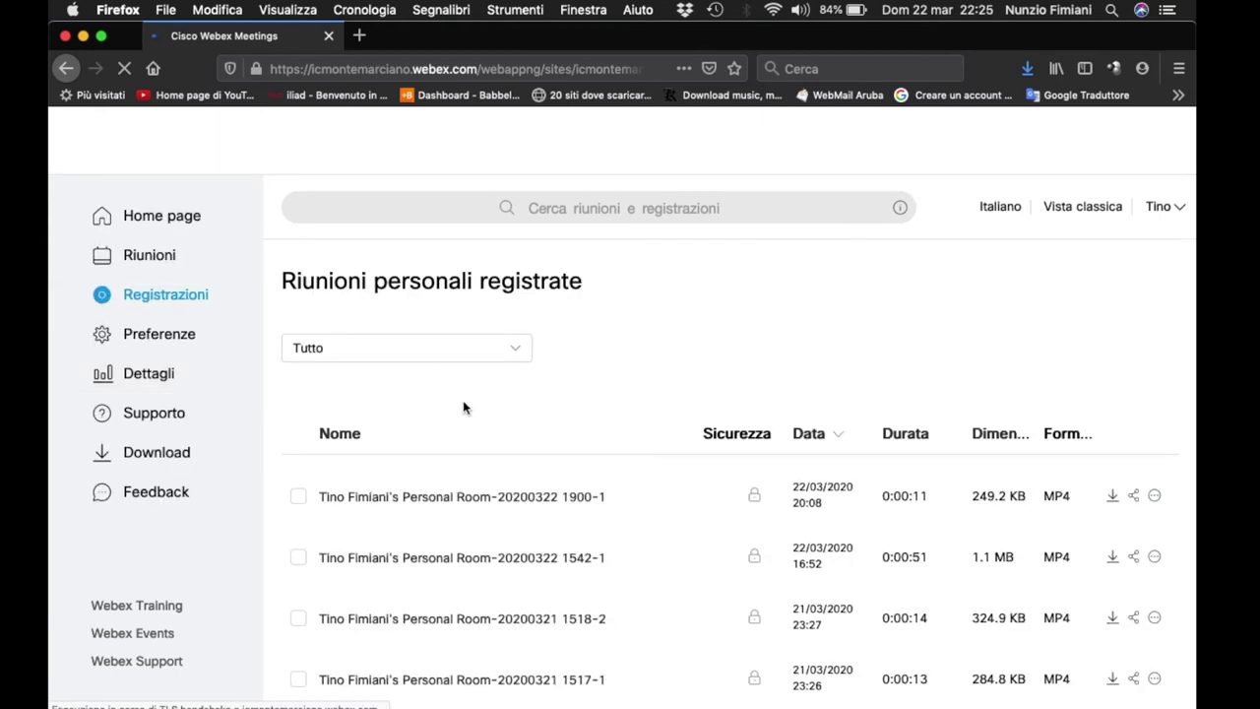
{"action": "scroll", "coordinate": [468, 419], "scroll_direction": "down", "scroll_amount": 3}
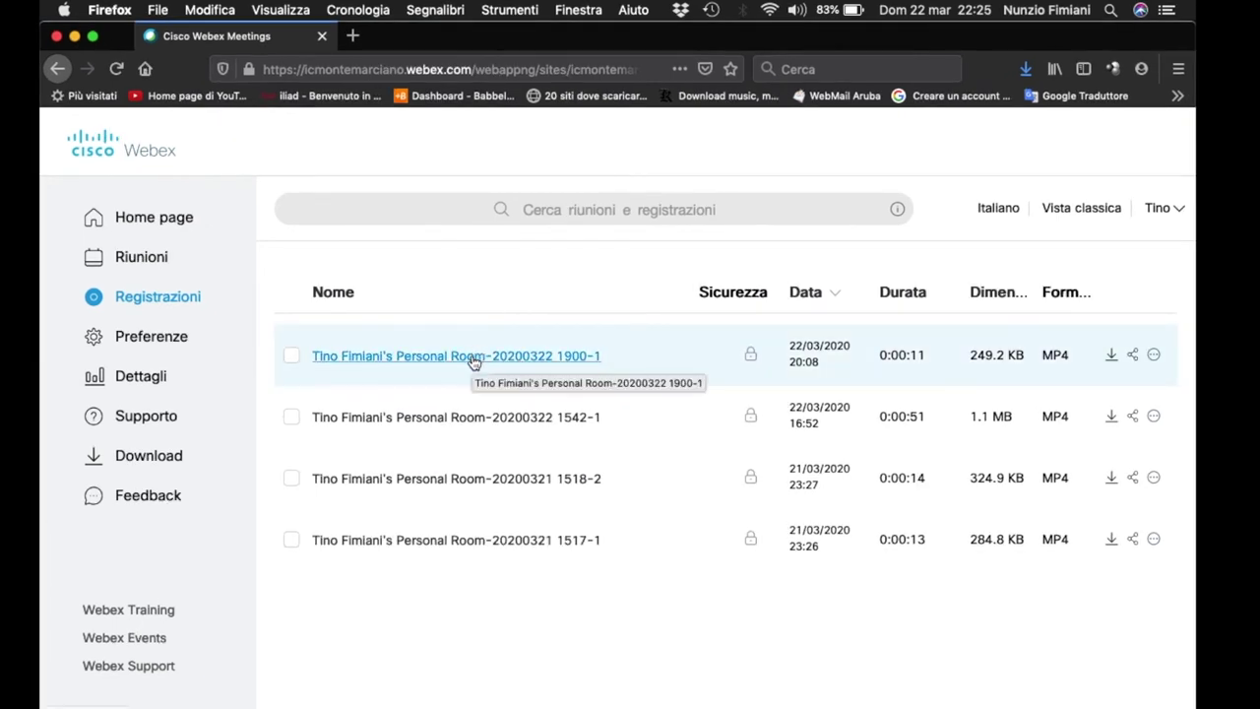
{"action": "left_click", "coordinate": [473, 360]}
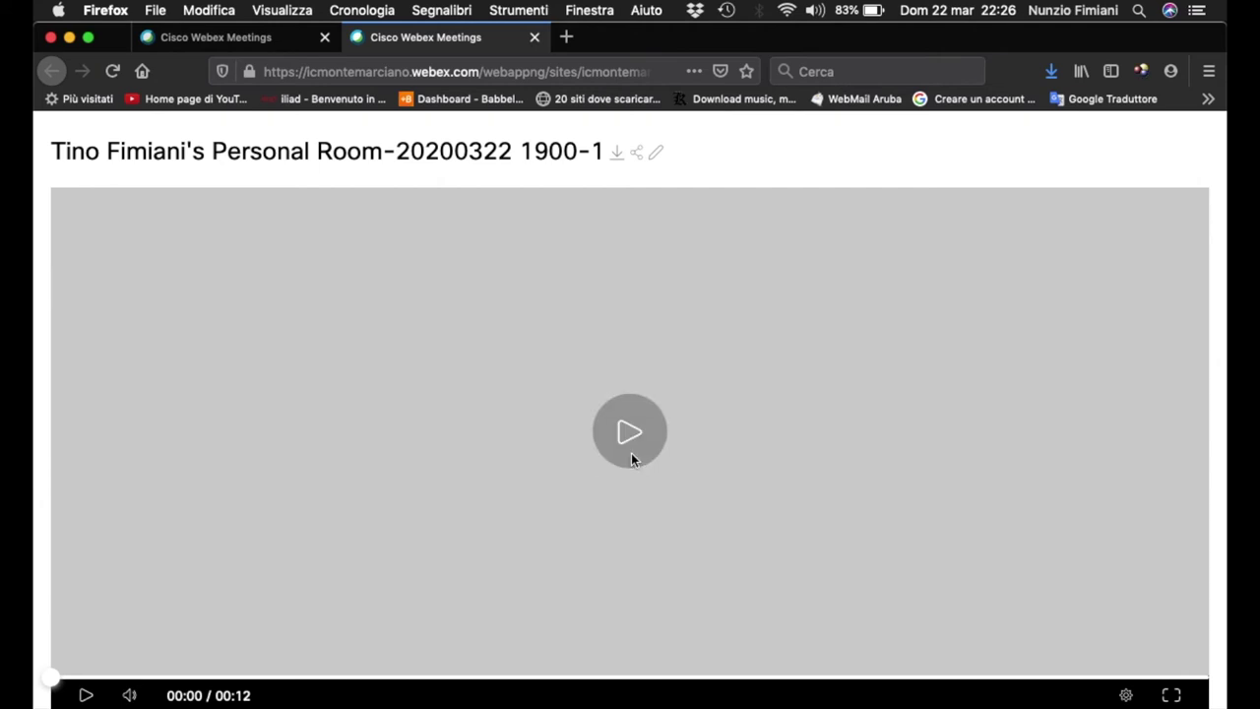
- Play the recording, pause at 00:06, resume to the end, then close the player tab
{"action": "left_click", "coordinate": [86, 695]}
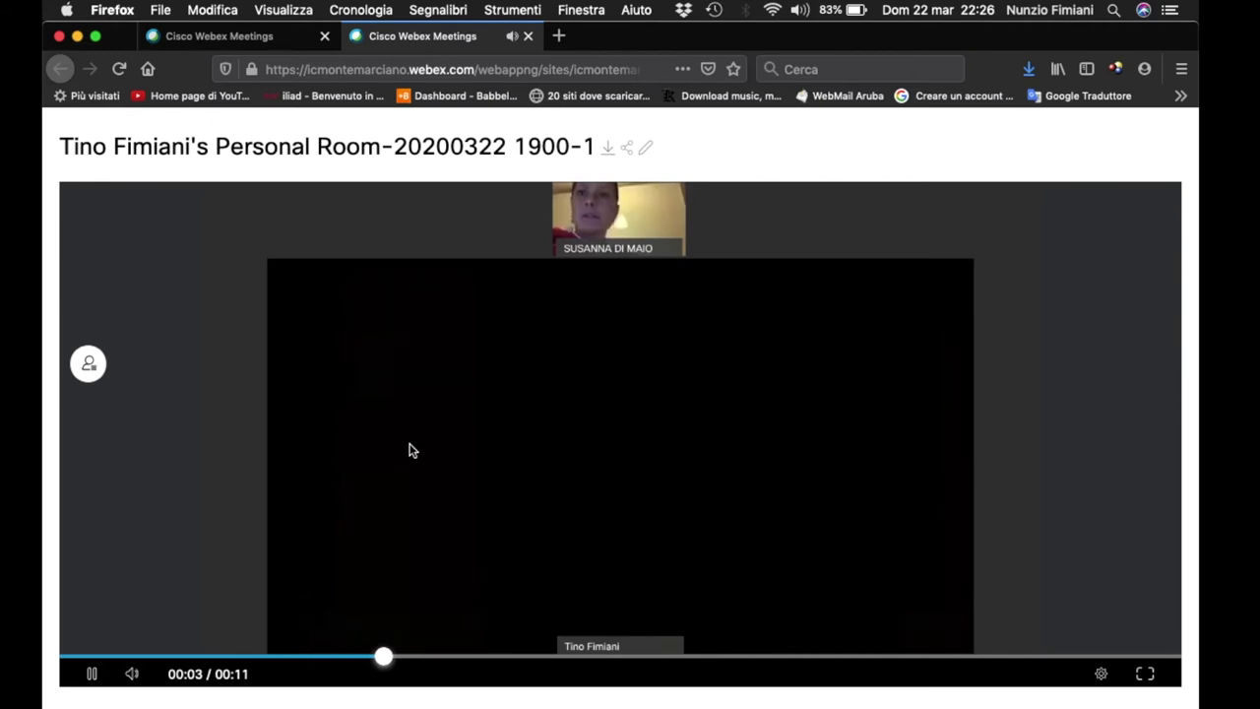
{"action": "left_click", "coordinate": [98, 673]}
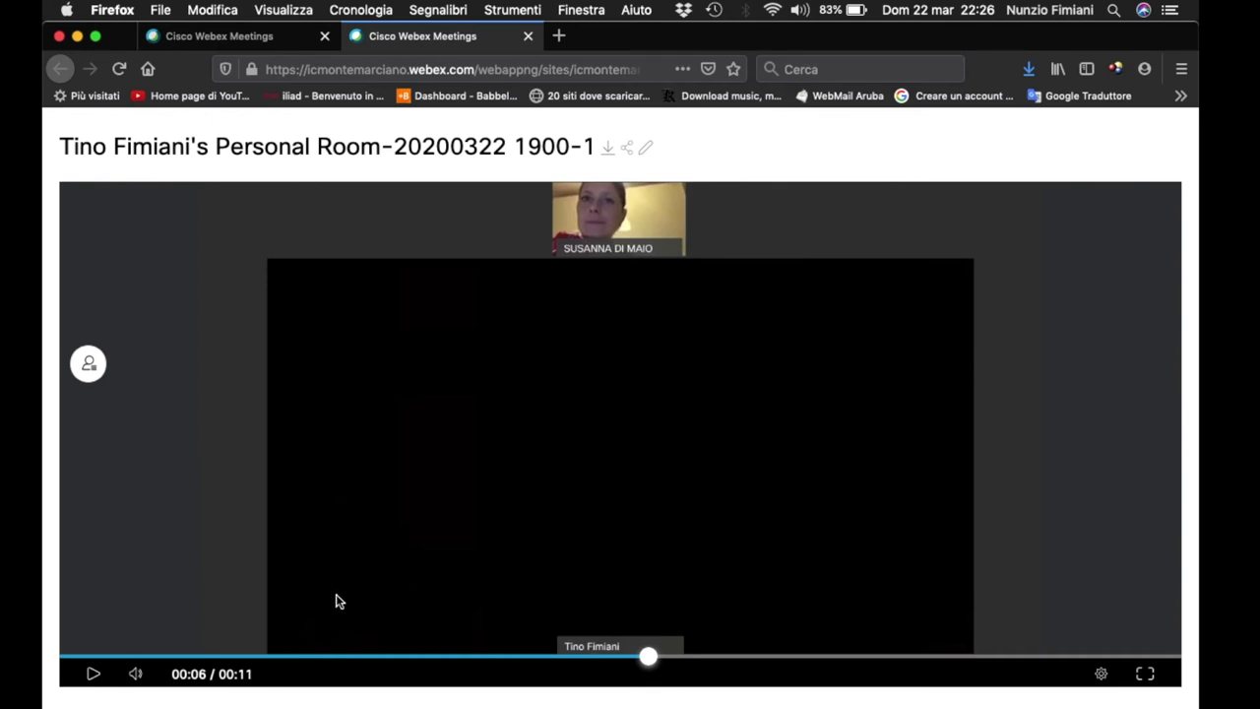
{"action": "left_click", "coordinate": [91, 675]}
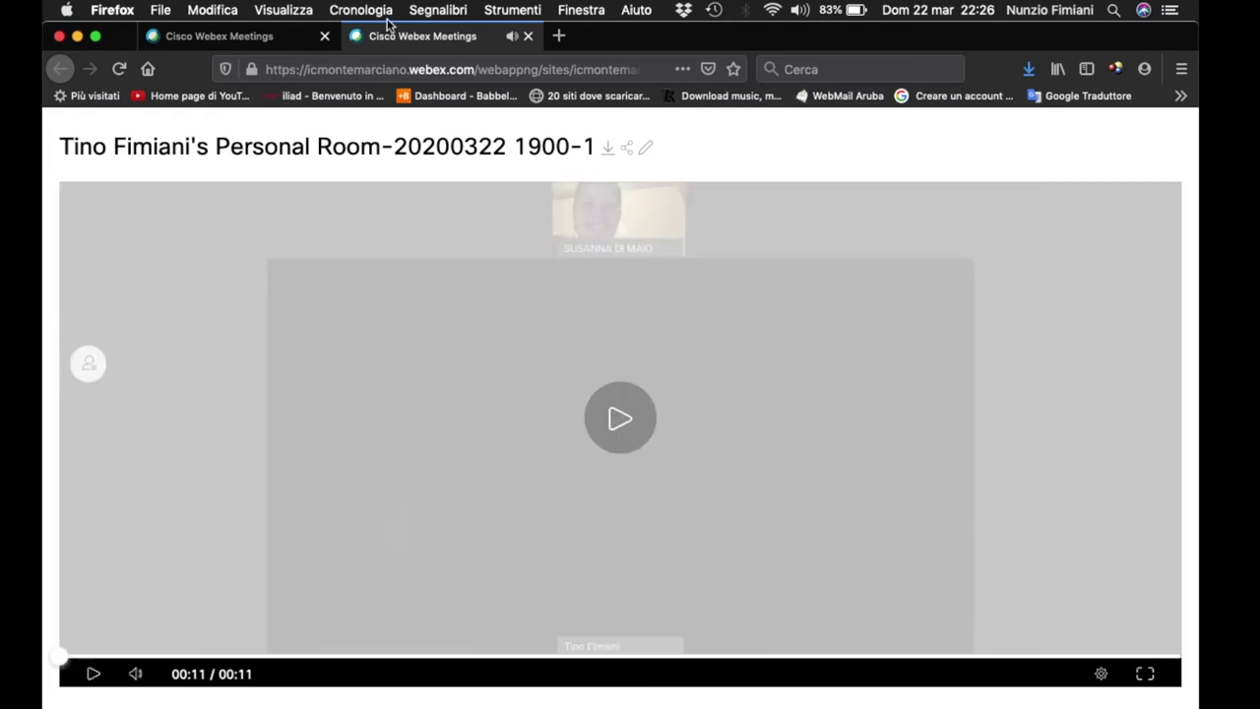
{"action": "left_click", "coordinate": [527, 36]}
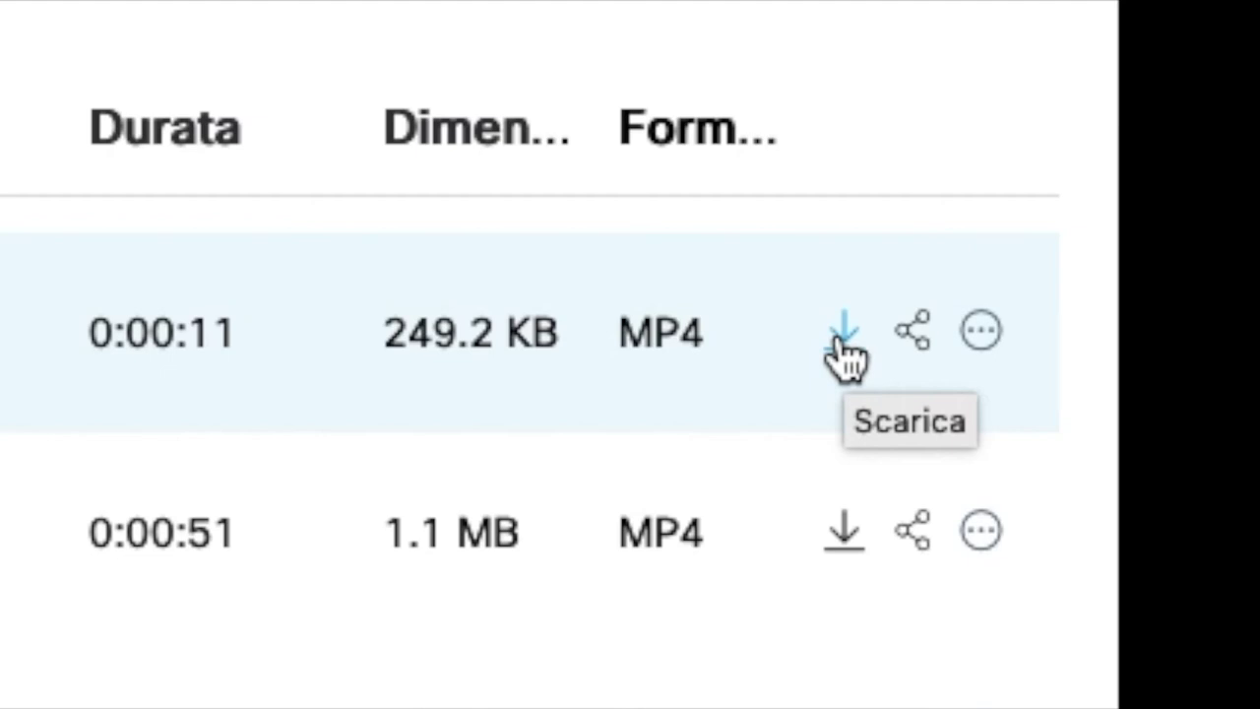
- Download the newest recording with Salva file to Scrivania, replacing the existing file
{"action": "left_click", "coordinate": [844, 335]}
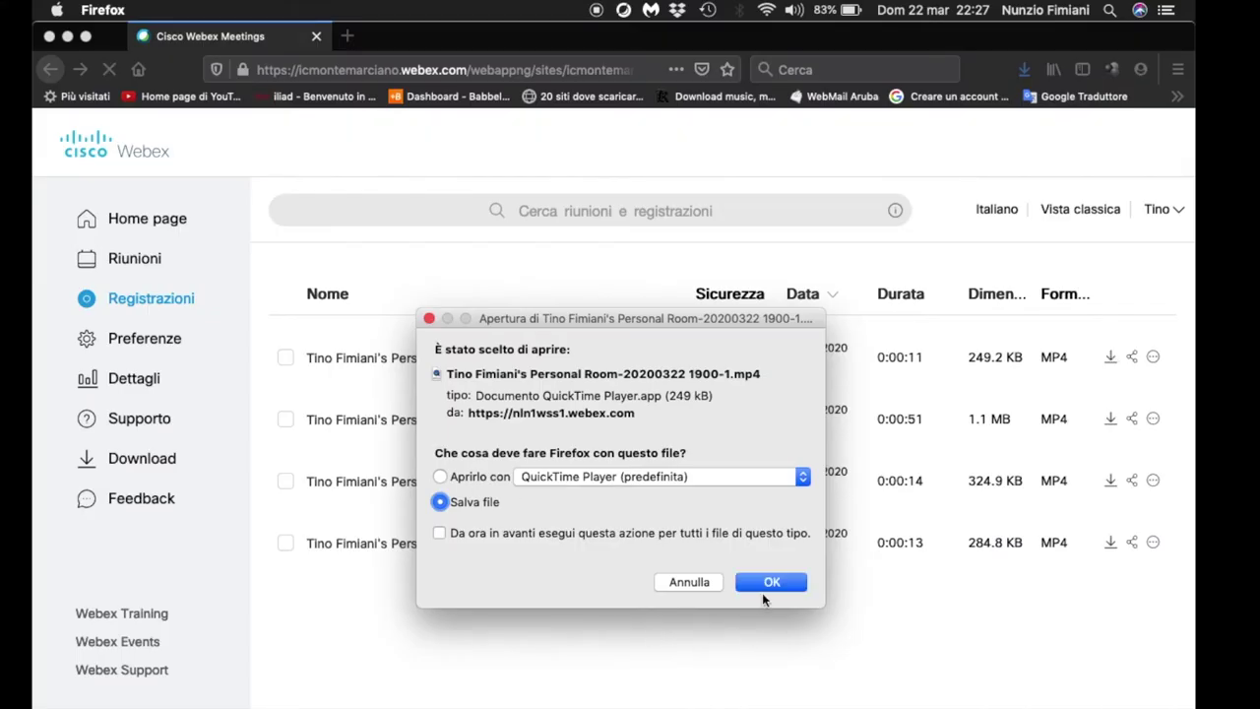
{"action": "left_click", "coordinate": [764, 585]}
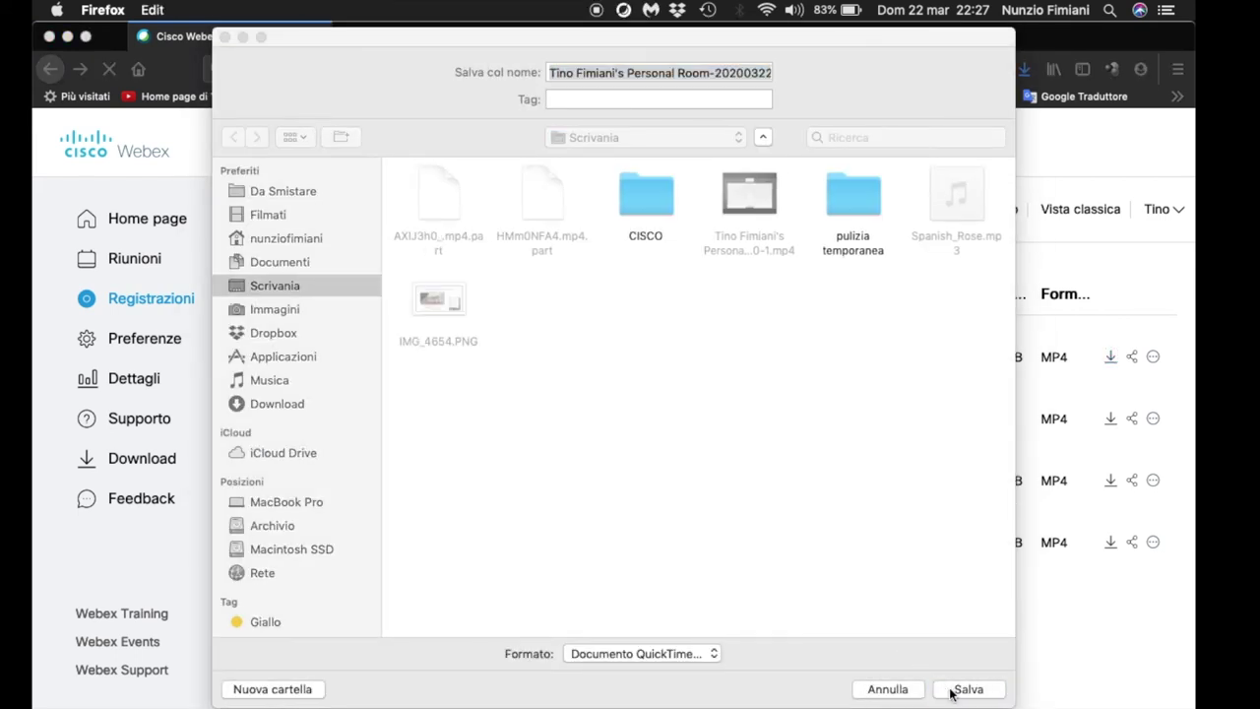
{"action": "left_click", "coordinate": [951, 688]}
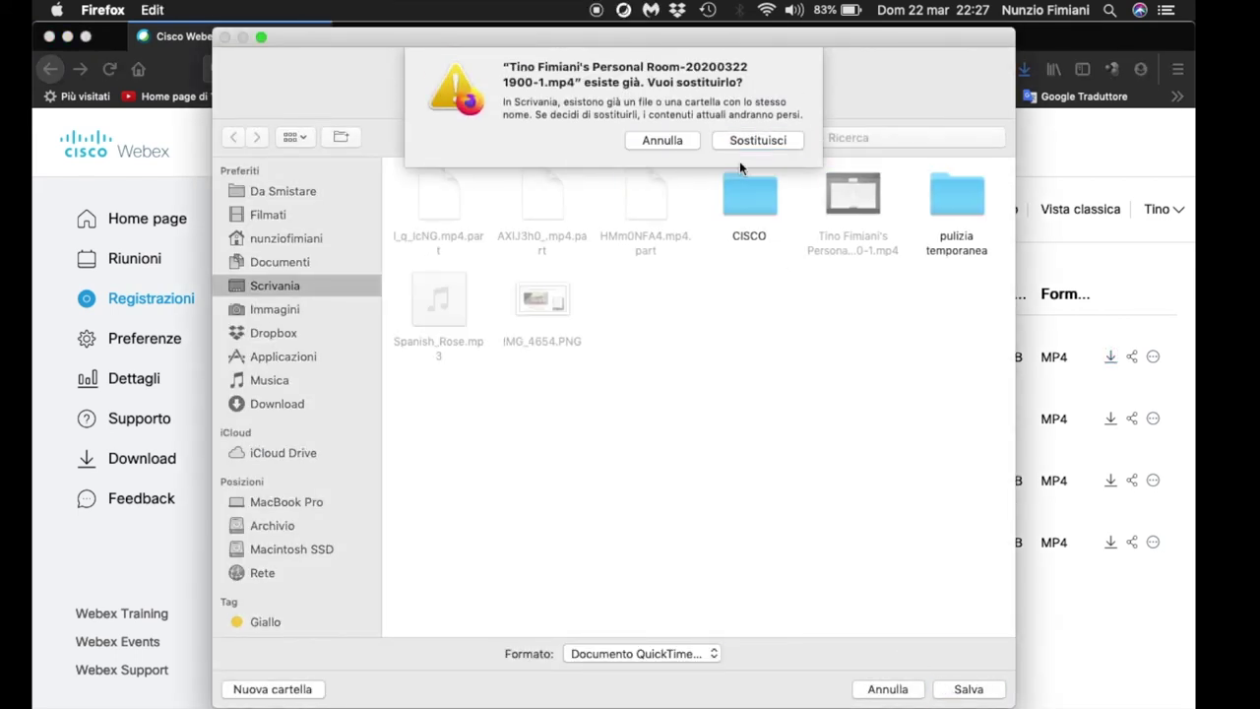
{"action": "left_click", "coordinate": [748, 140]}
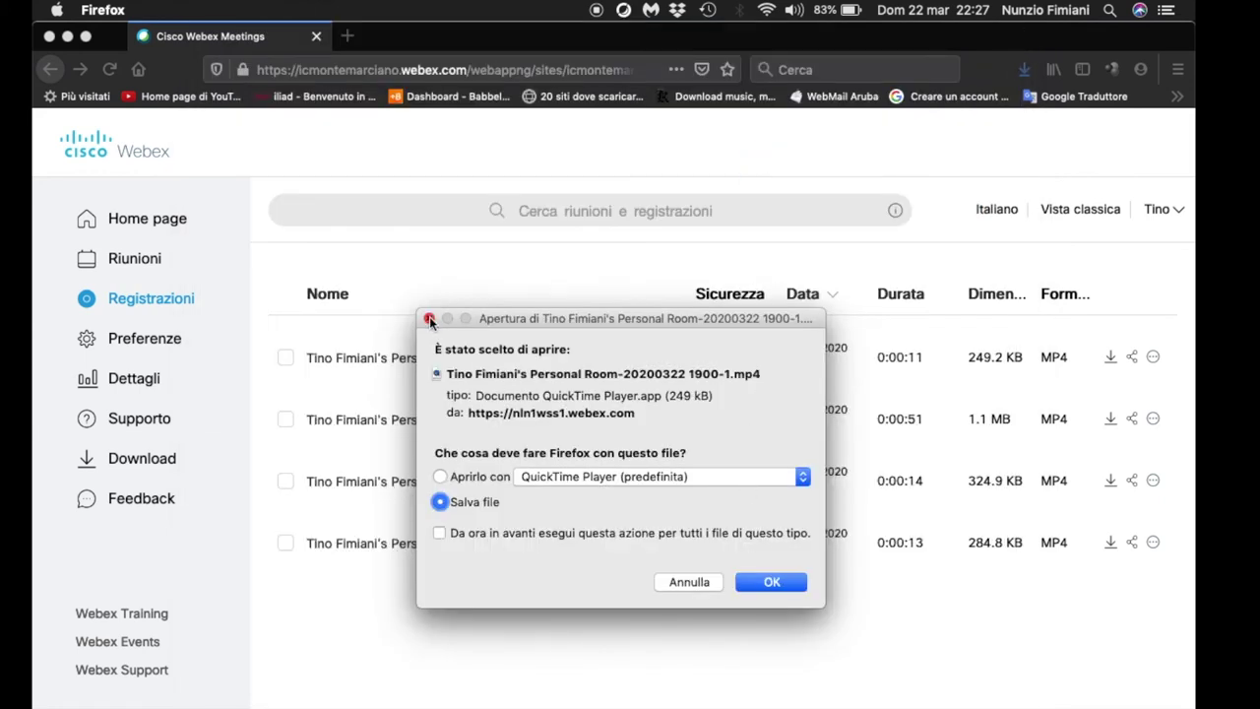
- Dismiss the extra save prompt and select the downloaded MP4 recording on the desktop
{"action": "left_click", "coordinate": [83, 40]}
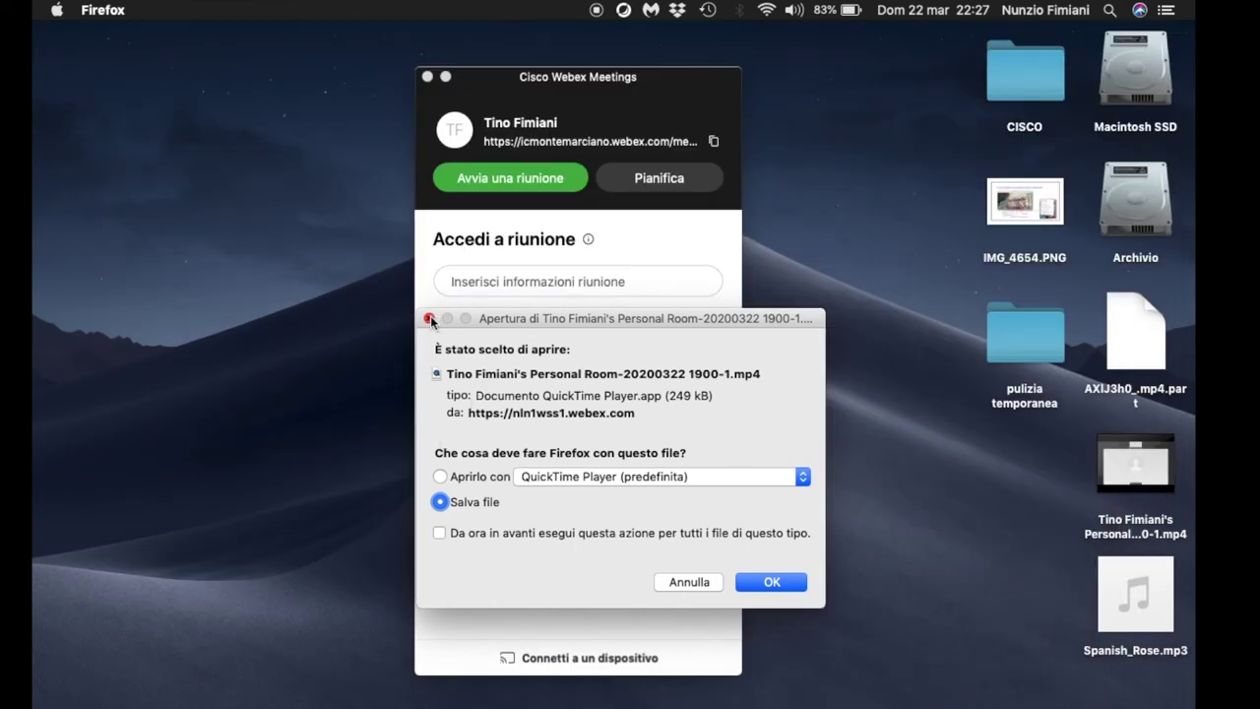
{"action": "left_click", "coordinate": [753, 584]}
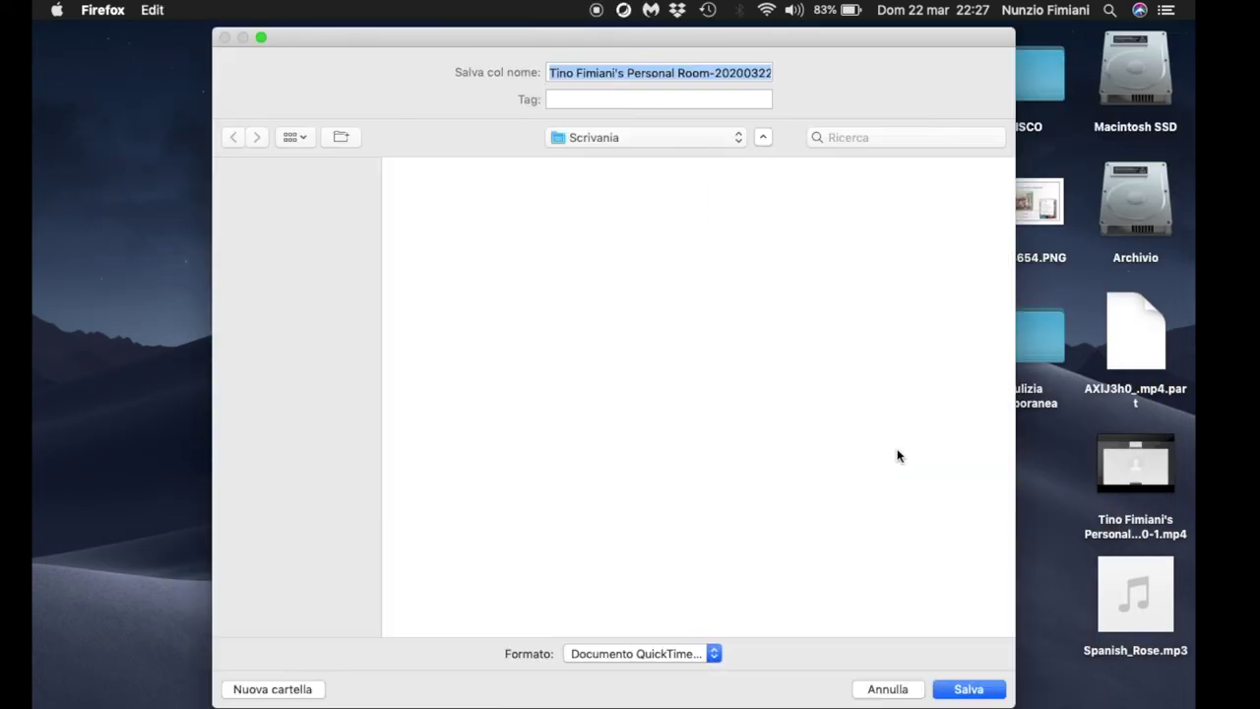
{"action": "left_click", "coordinate": [887, 688]}
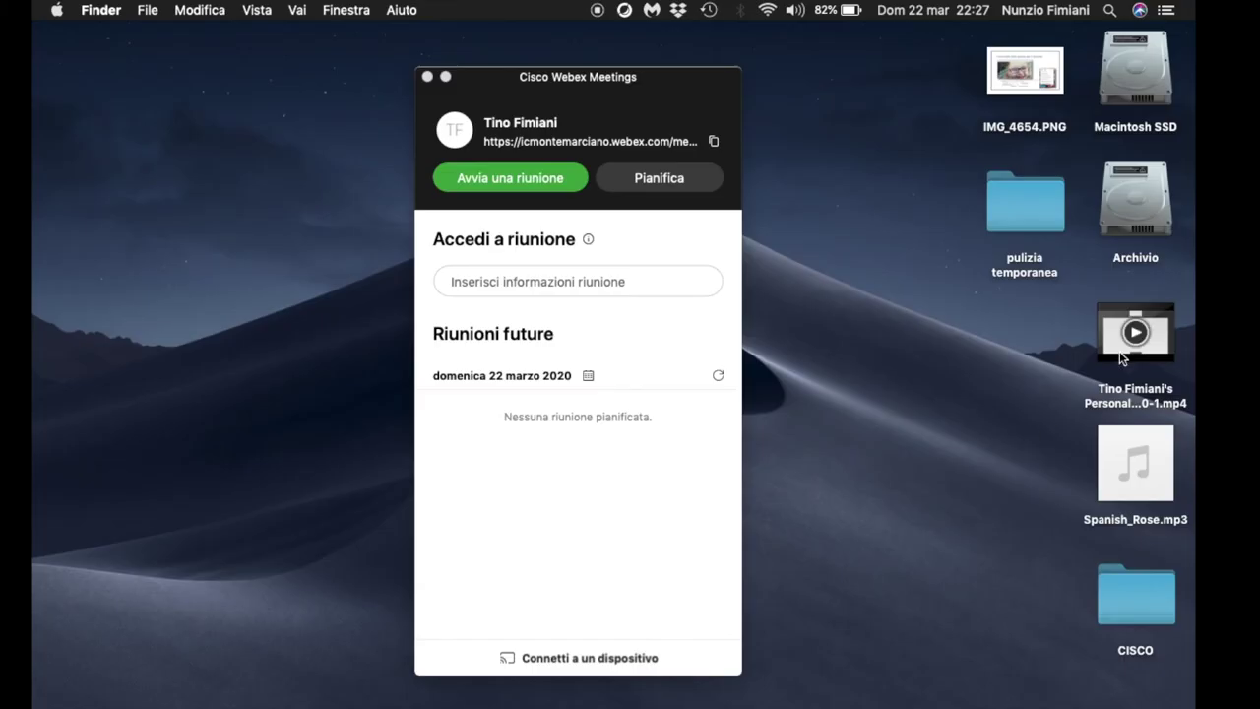
{"action": "left_click", "coordinate": [921, 249]}
- Preview the downloaded recording MP4 from the desktop in Quick Look
{"action": "key", "text": "space"}
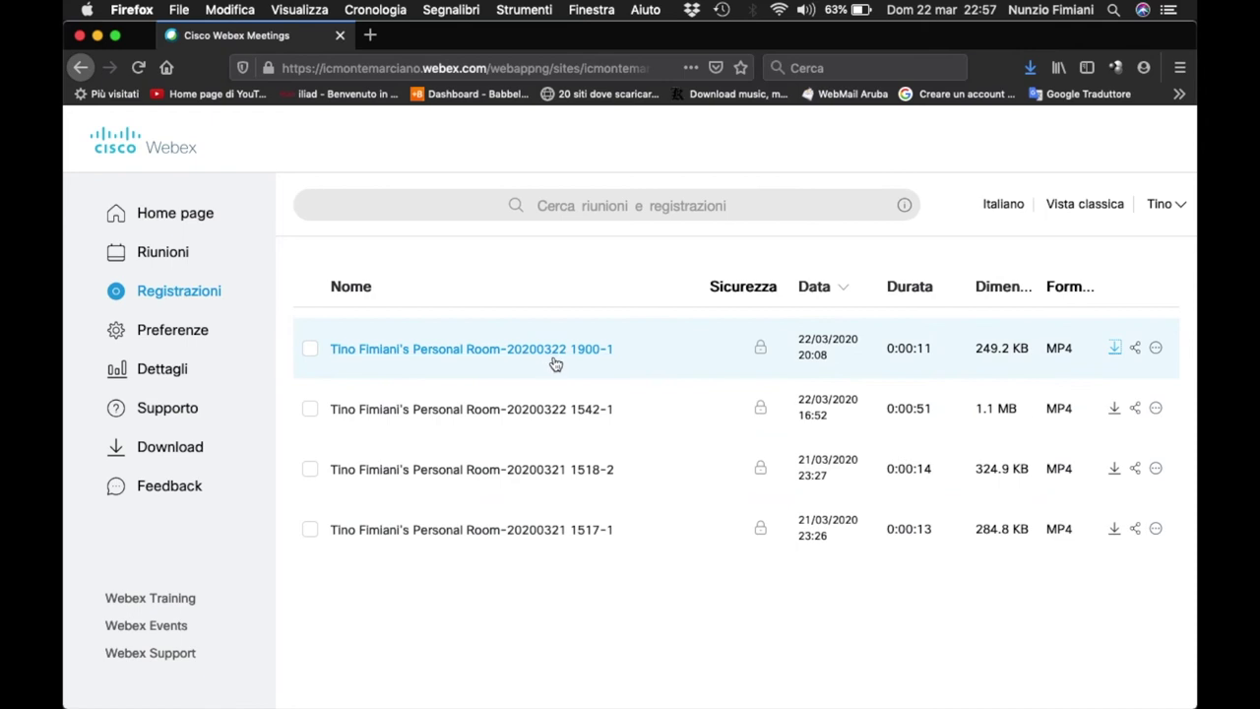
- Open the Condividi registrazione sharing dialog for the newest recording from its ⋯ options
{"action": "left_click", "coordinate": [1156, 352]}
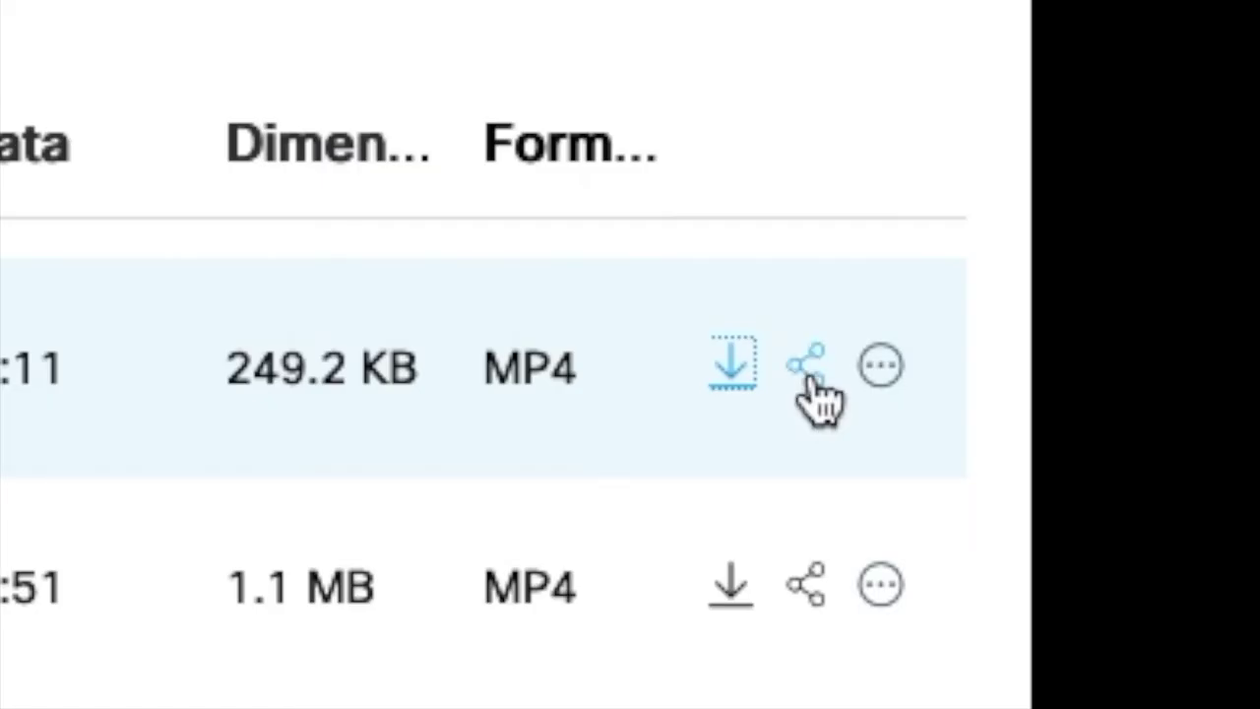
{"action": "left_click", "coordinate": [886, 372]}
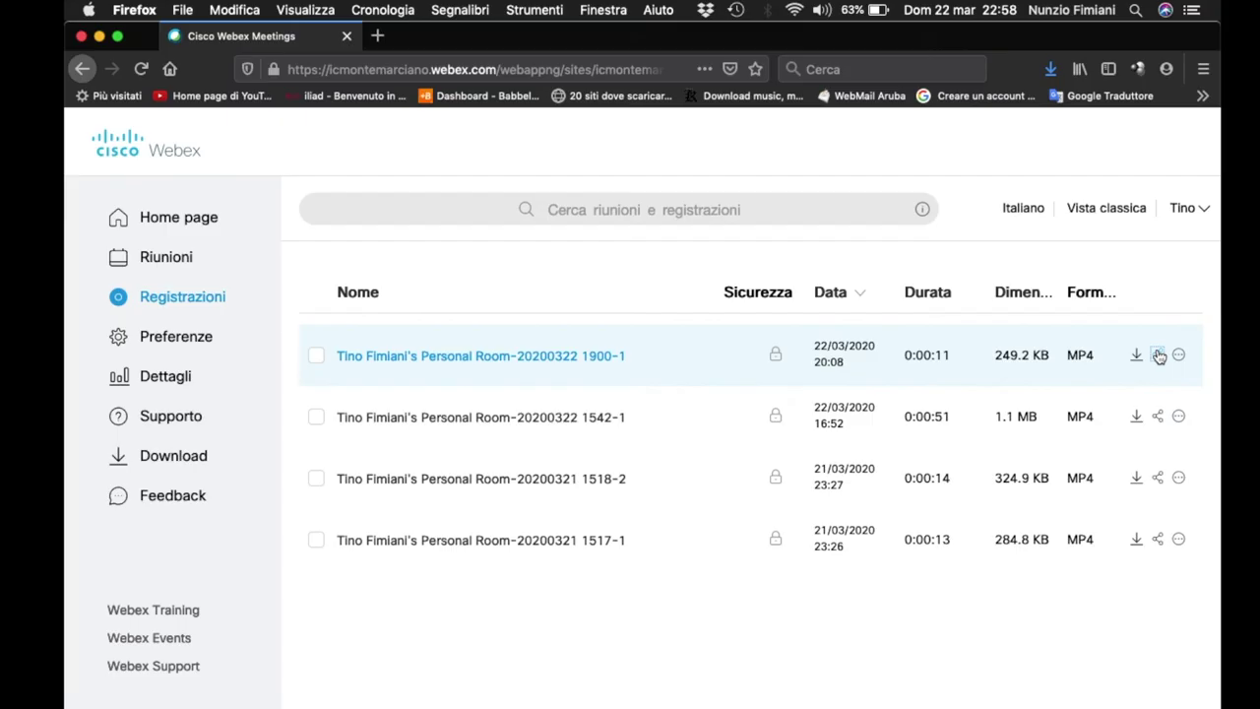
{"action": "left_click", "coordinate": [1158, 355]}
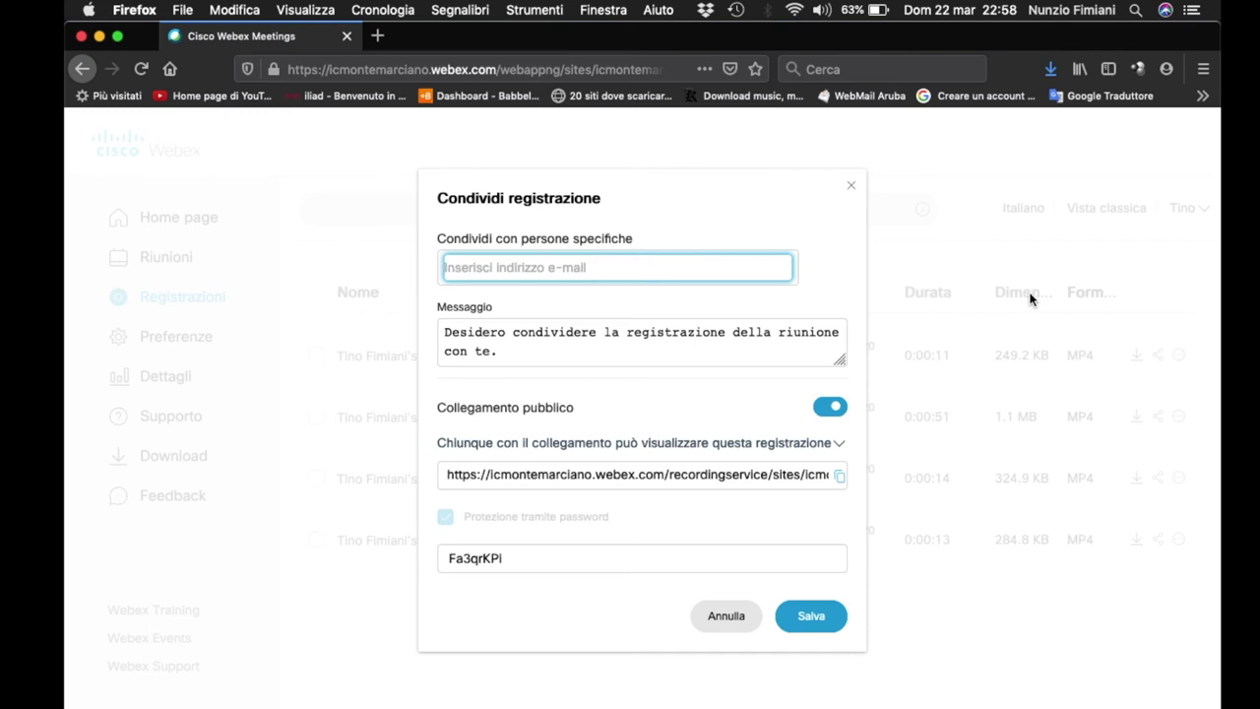
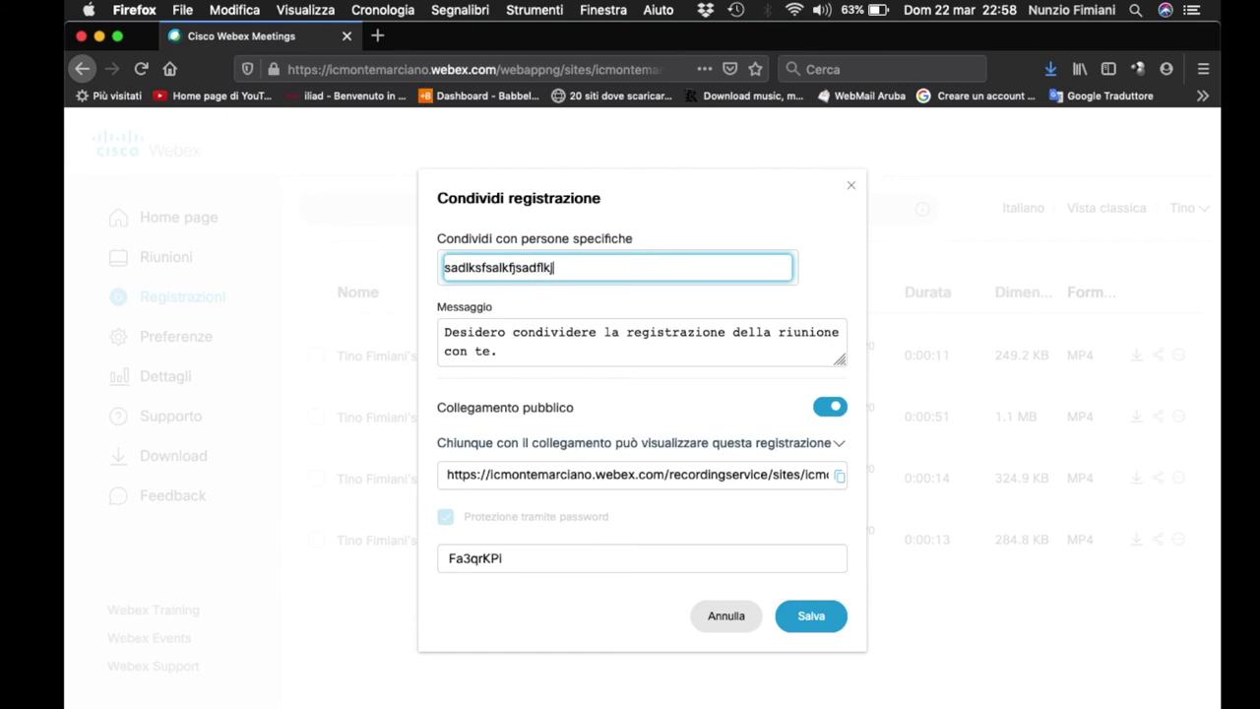
{"action": "key", "text": "Return"}
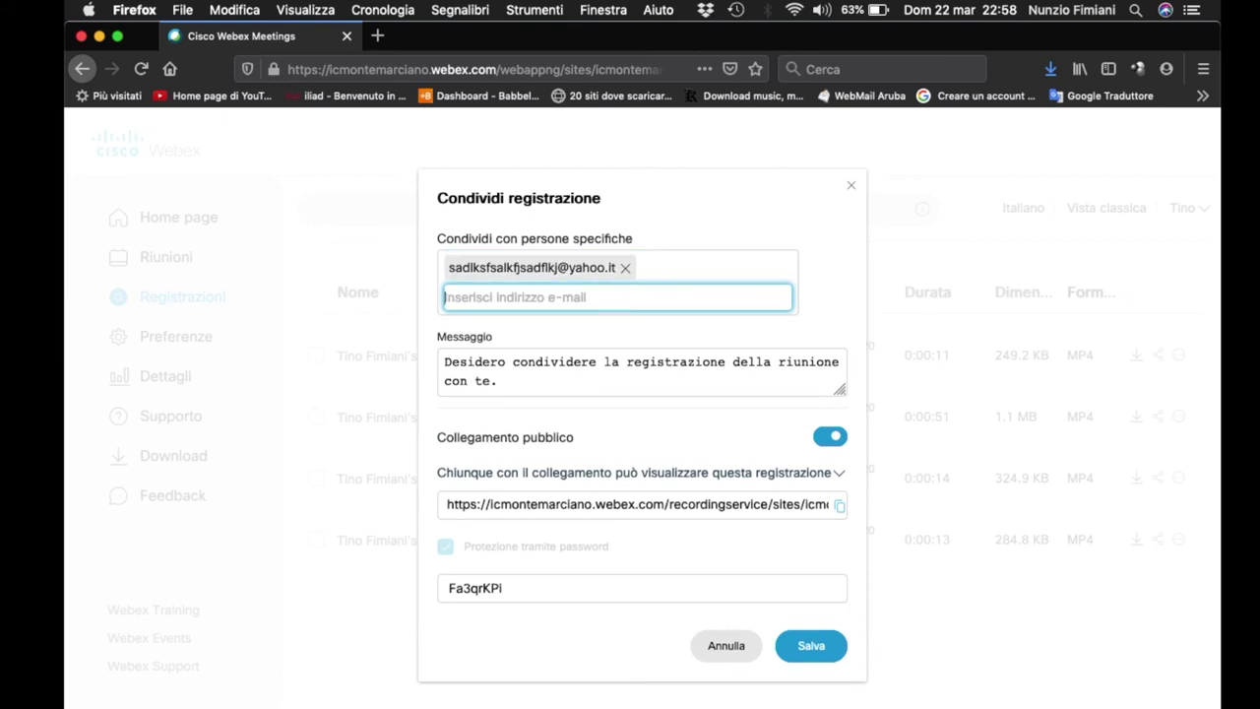
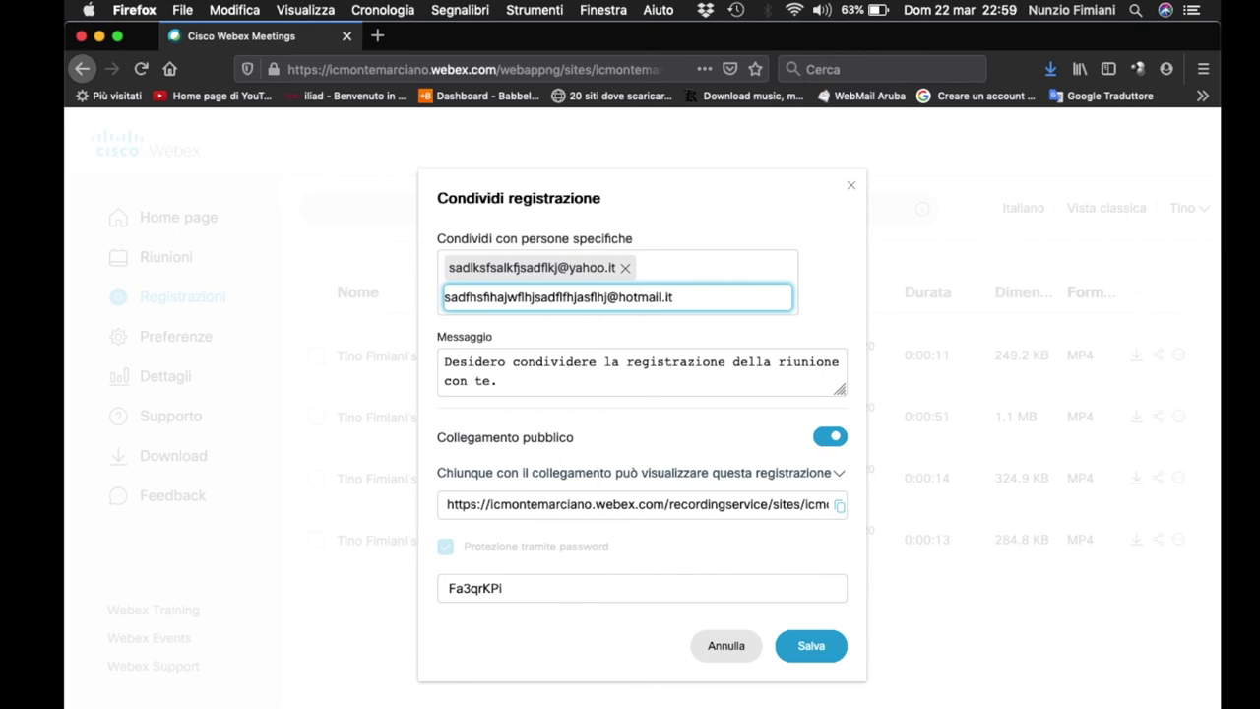
{"action": "key", "text": "Return"}
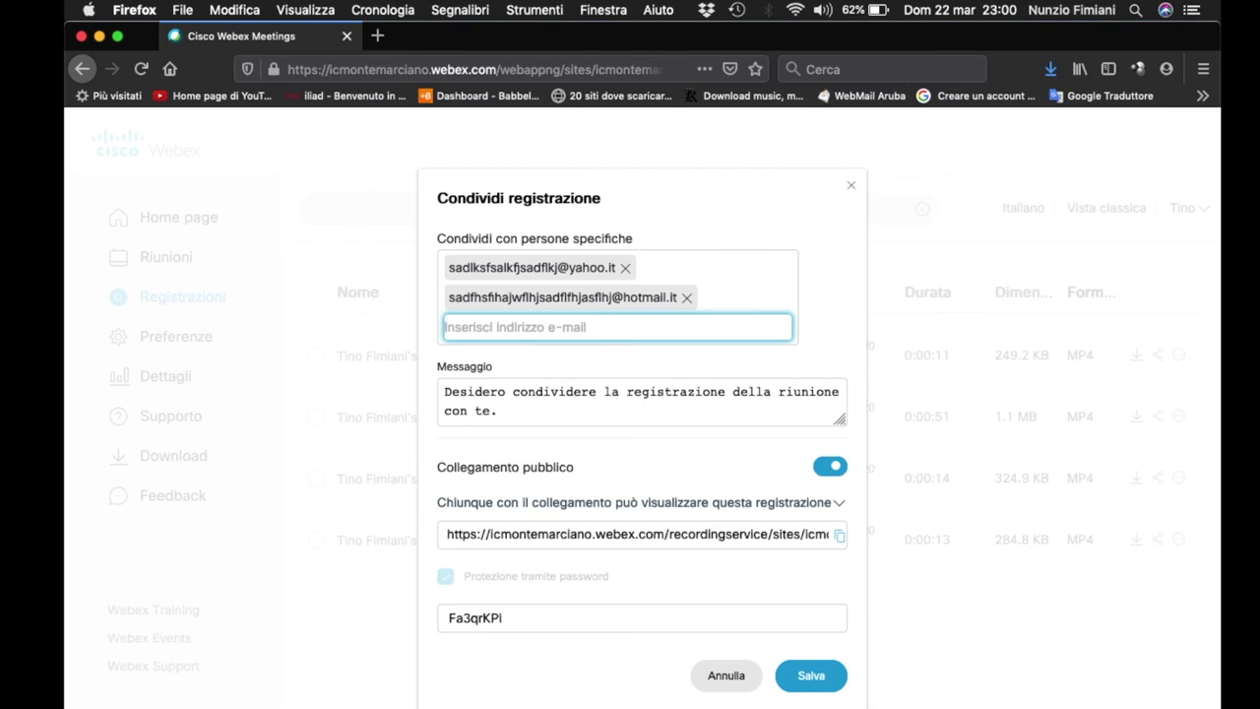
{"action": "left_click", "coordinate": [688, 297]}
{"action": "left_click", "coordinate": [625, 268]}
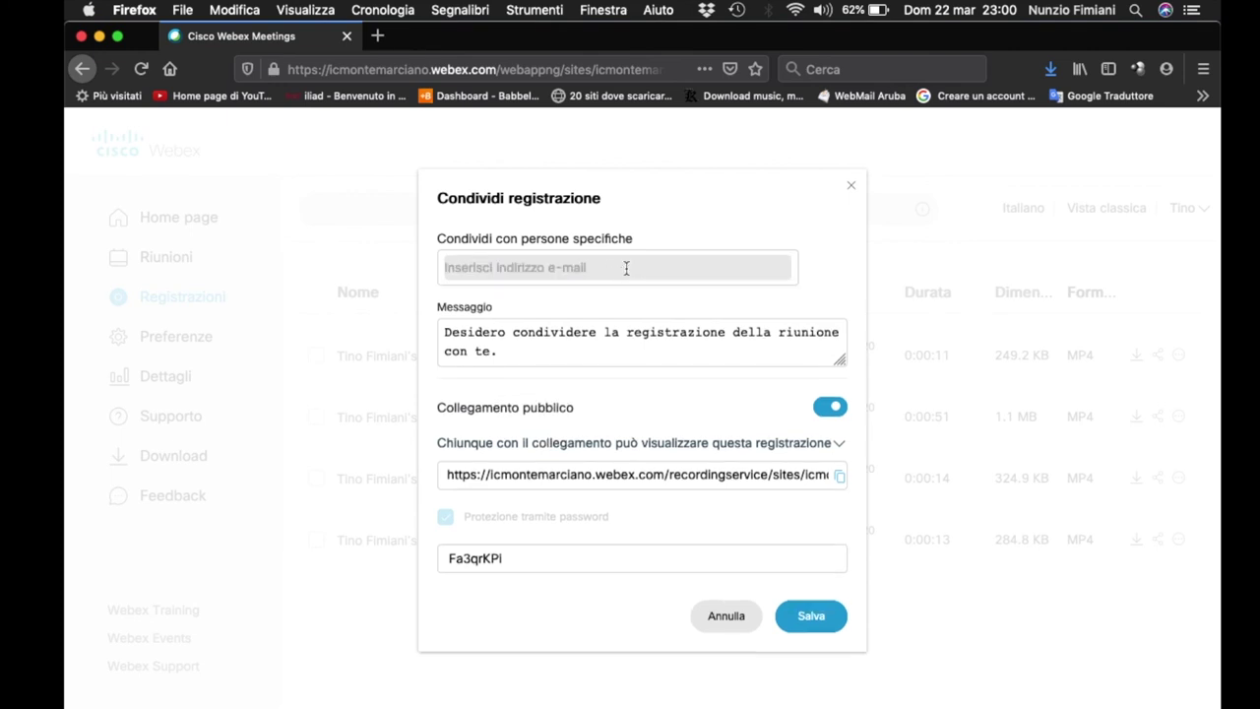
- Launch the Notes app from Launchpad
{"action": "mouse_move", "coordinate": [678, 701]}
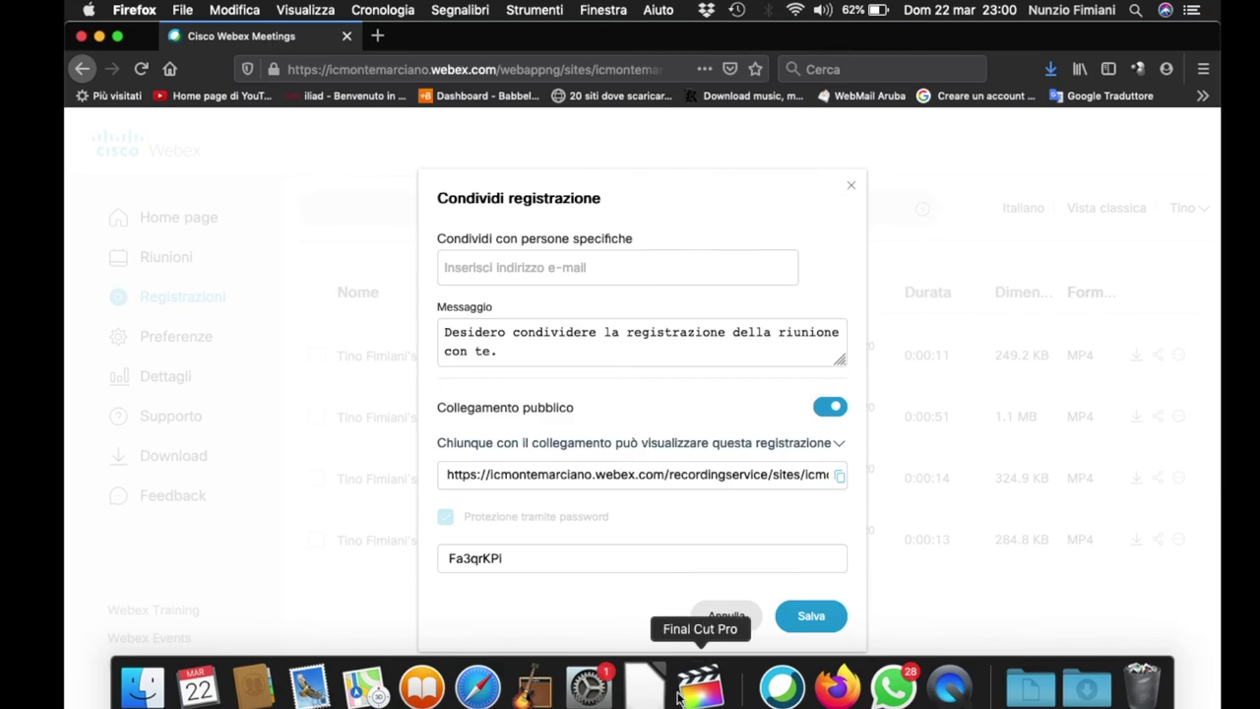
{"action": "key", "text": "F4"}
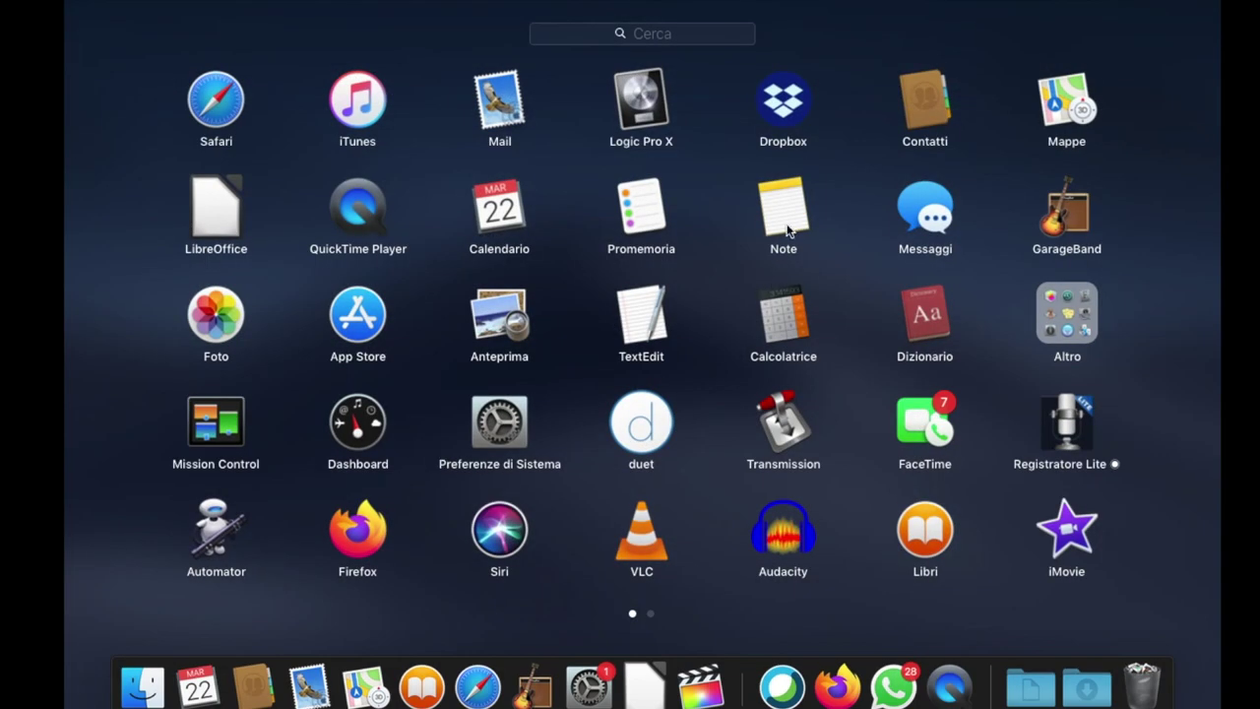
{"action": "left_click", "coordinate": [786, 231]}
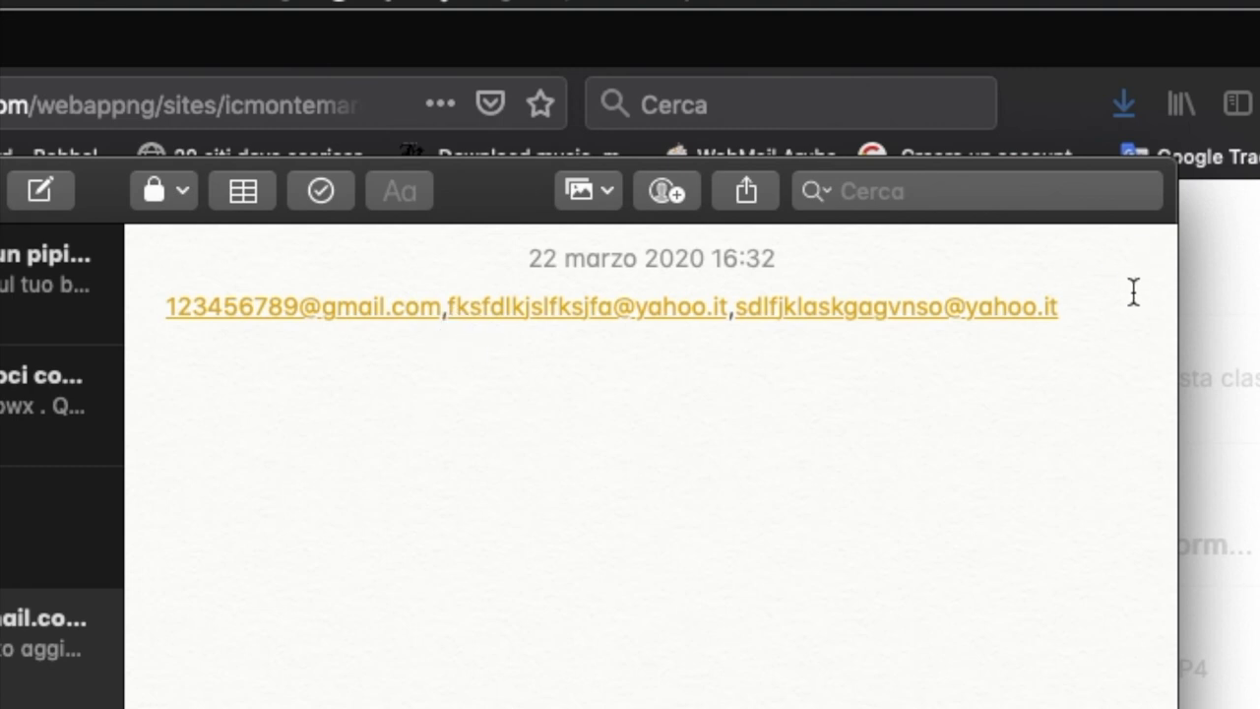
- Copy the line of three recipient e-mail addresses, then minimize Notes
{"action": "left_click_drag", "start_coordinate": [1093, 304], "coordinate": [168, 311]}
{"action": "key", "text": "cmd+c"}
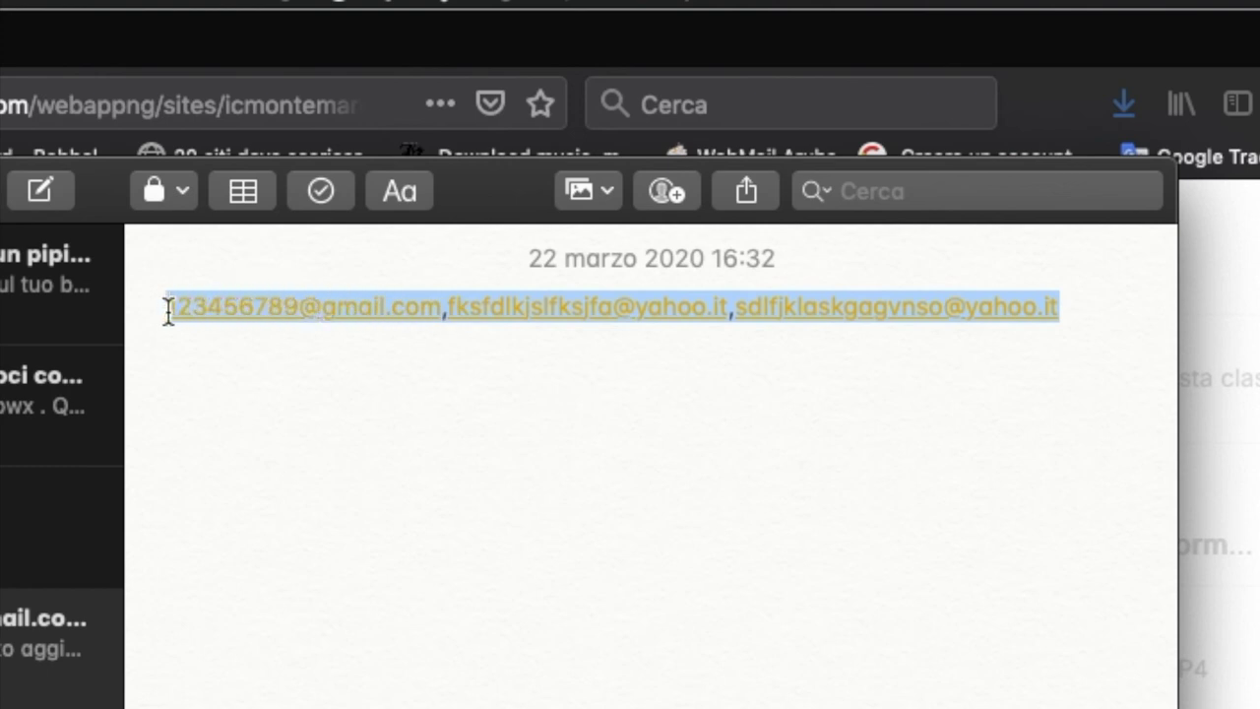
{"action": "right_click", "coordinate": [431, 89]}
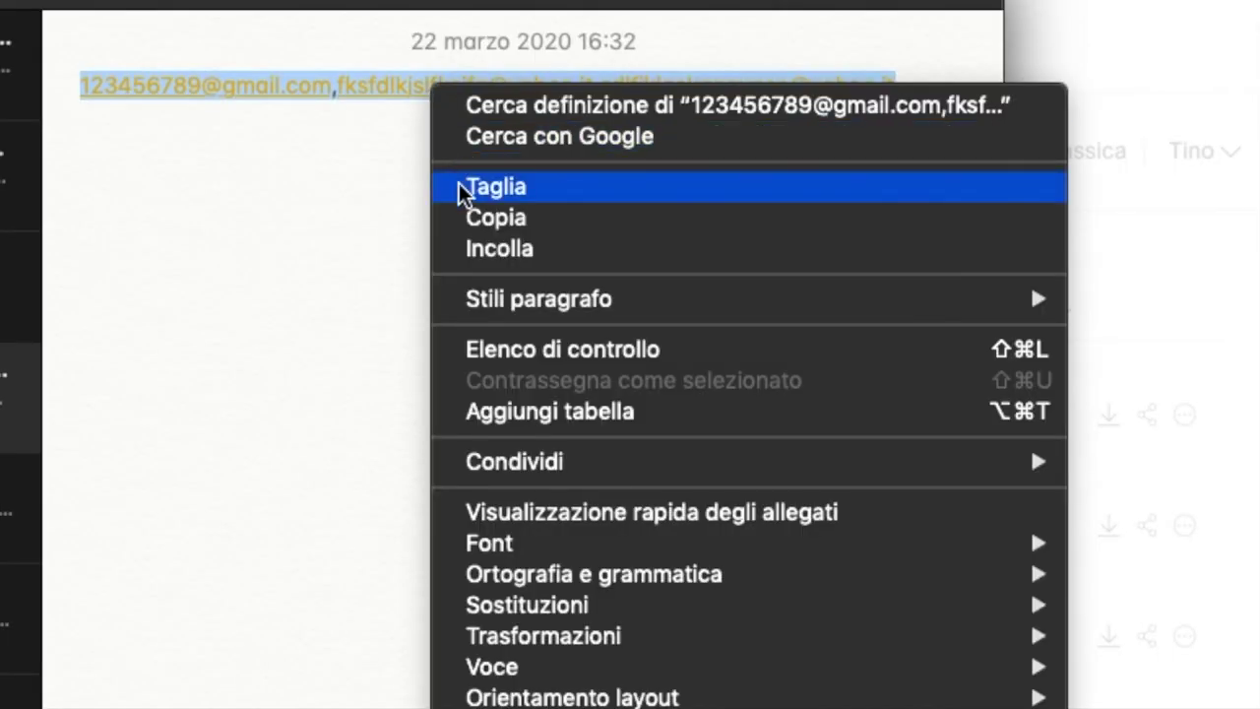
{"action": "left_click", "coordinate": [469, 219]}
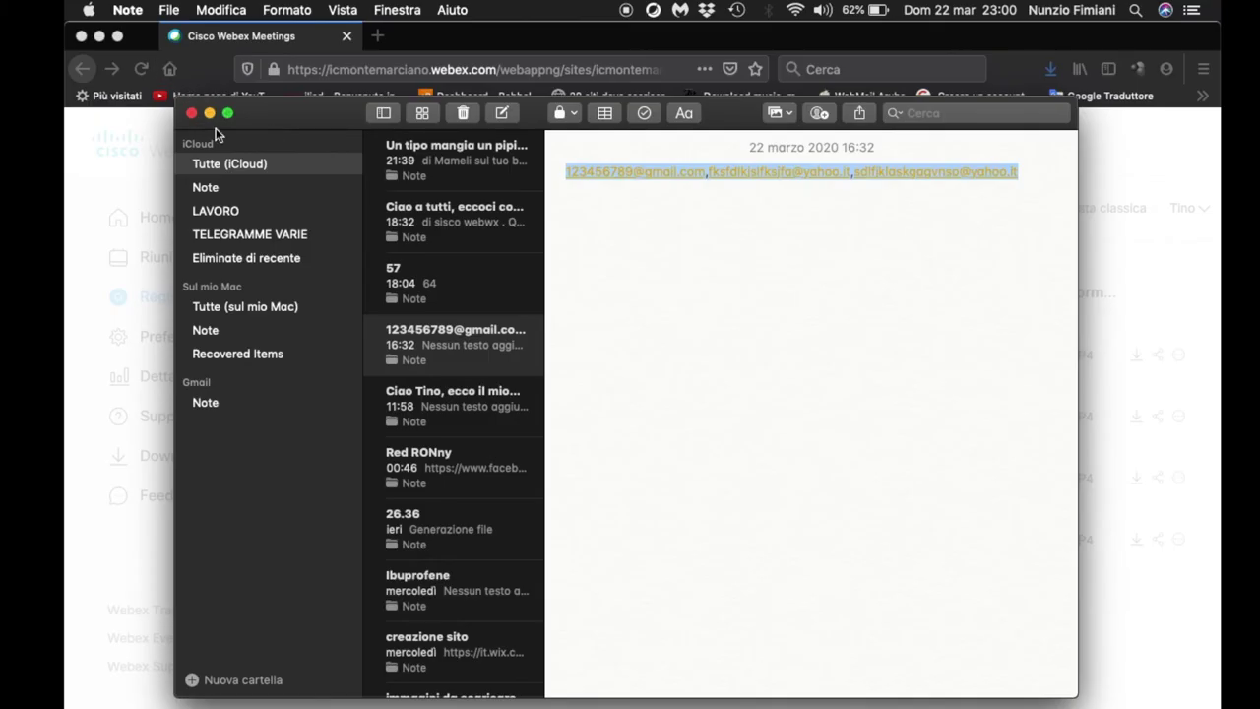
{"action": "left_click", "coordinate": [210, 113]}
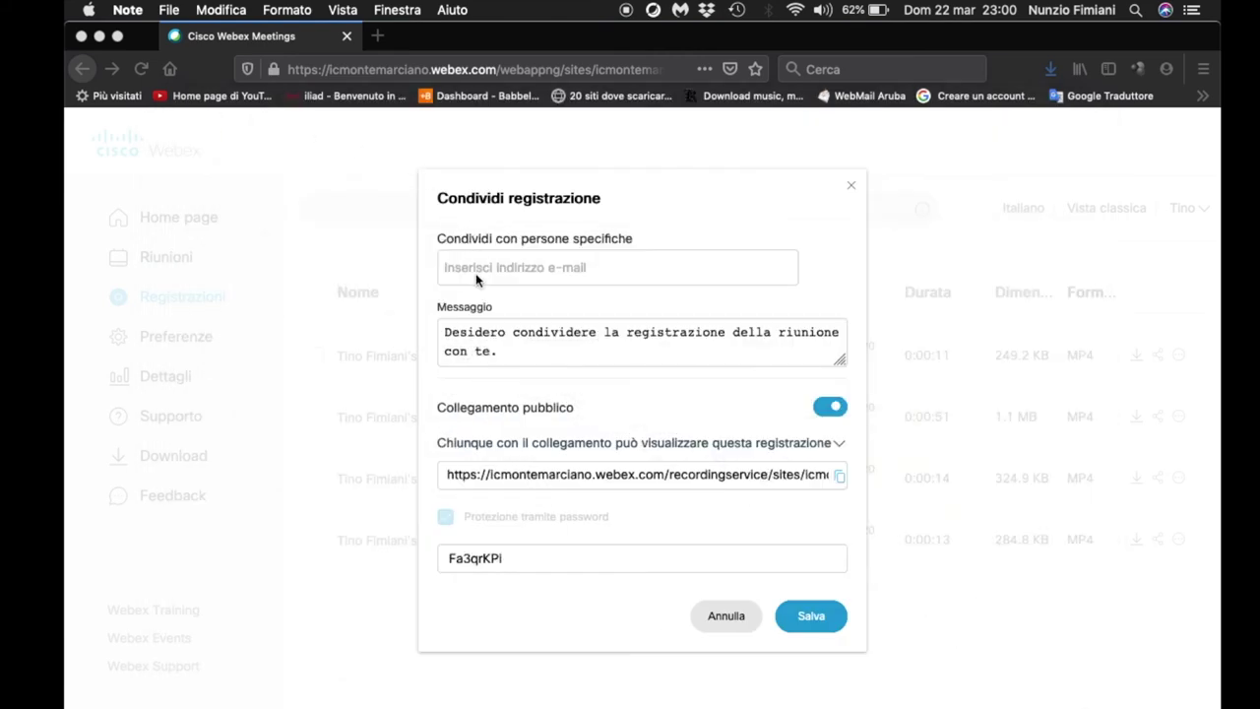
- Paste the copied addresses into the recipient field and type the recipient's e-mail address
{"action": "left_click", "coordinate": [476, 272]}
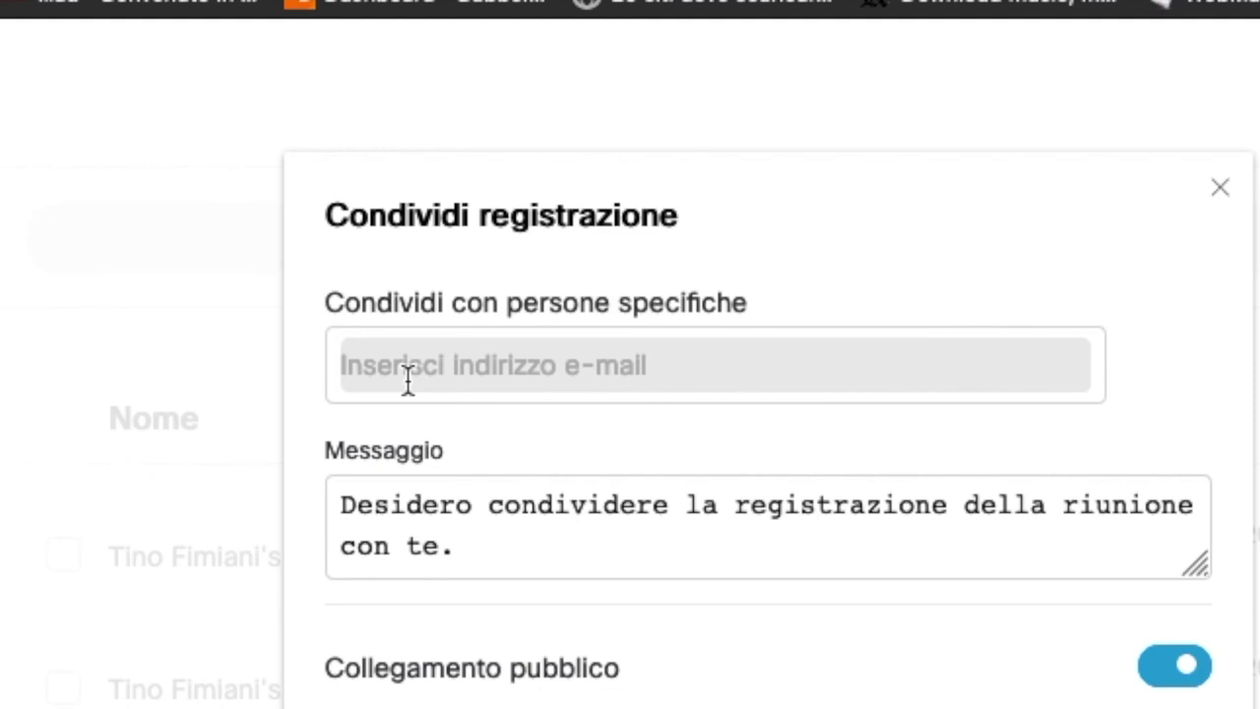
{"action": "right_click", "coordinate": [409, 379]}
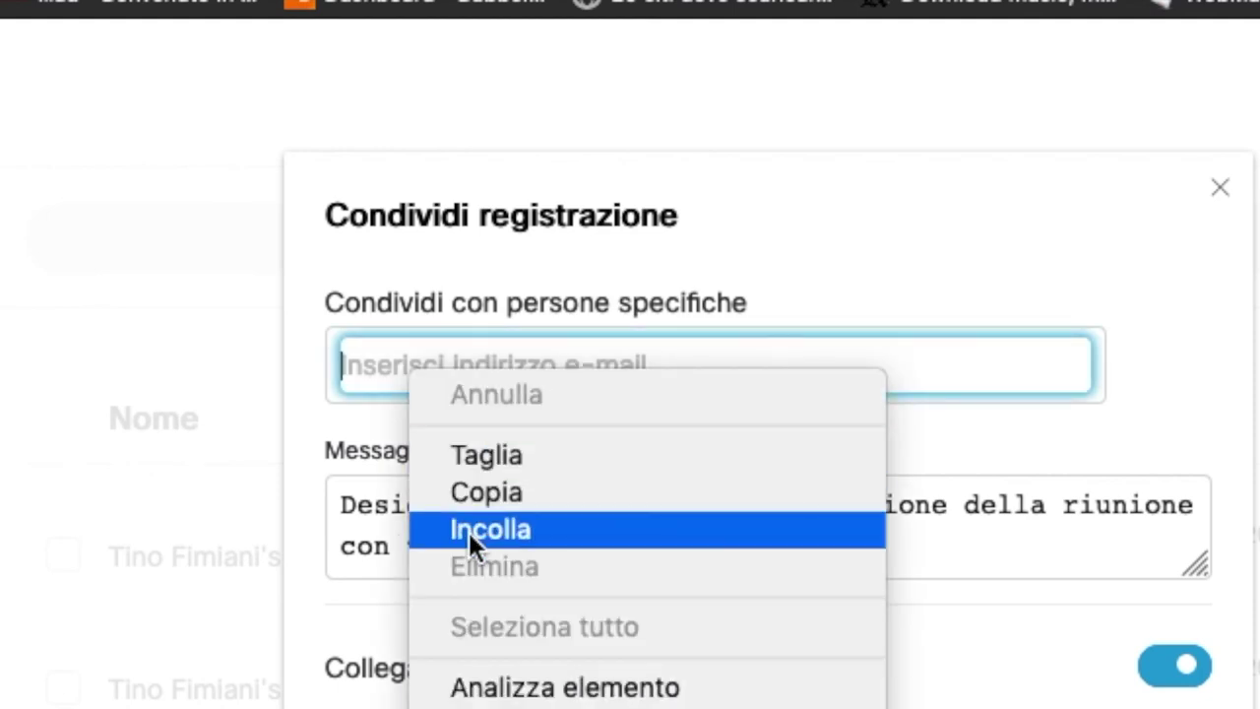
{"action": "left_click", "coordinate": [469, 533]}
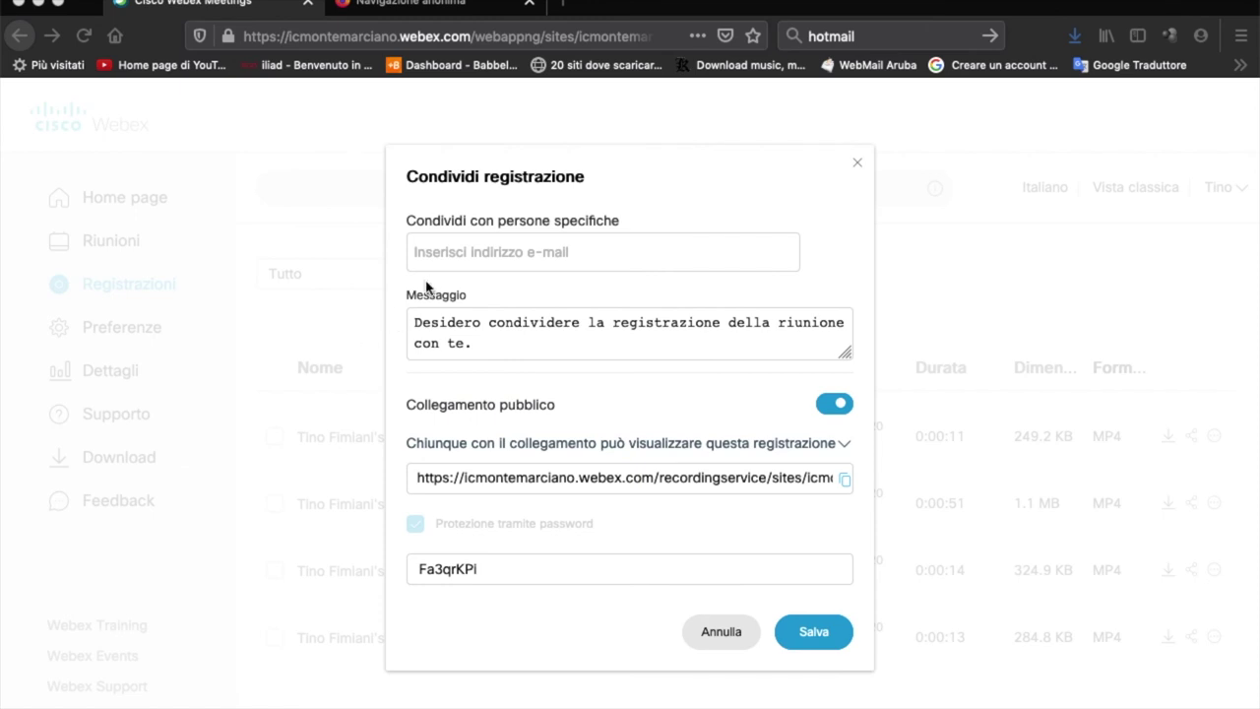
{"action": "left_click", "coordinate": [448, 246]}
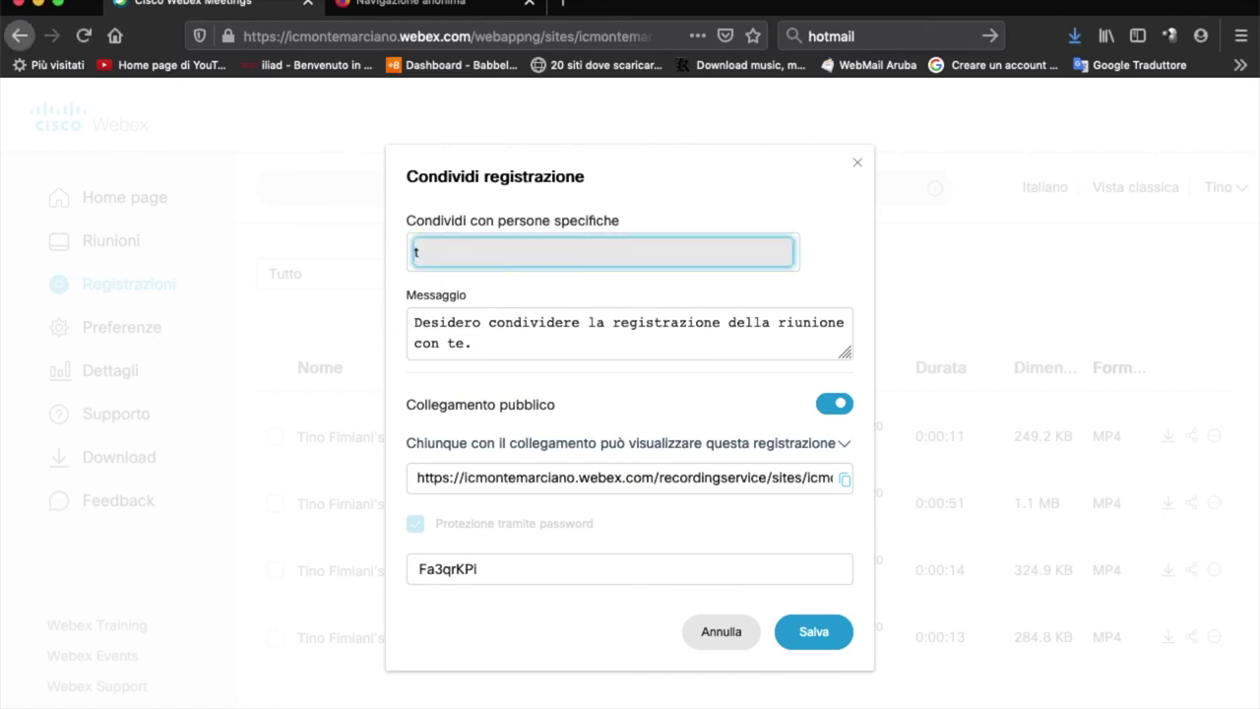
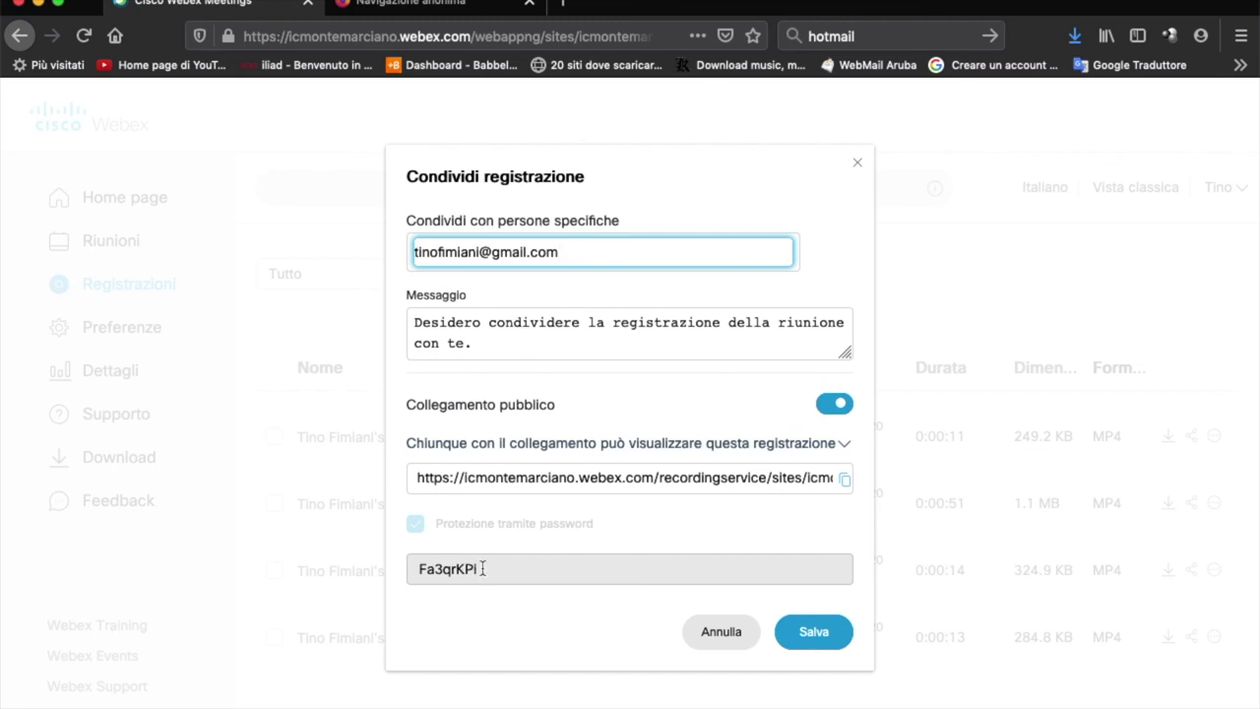
- Copy the recording's link password and dismiss the password requirements popup
{"action": "left_click_drag", "start_coordinate": [479, 568], "coordinate": [422, 568]}
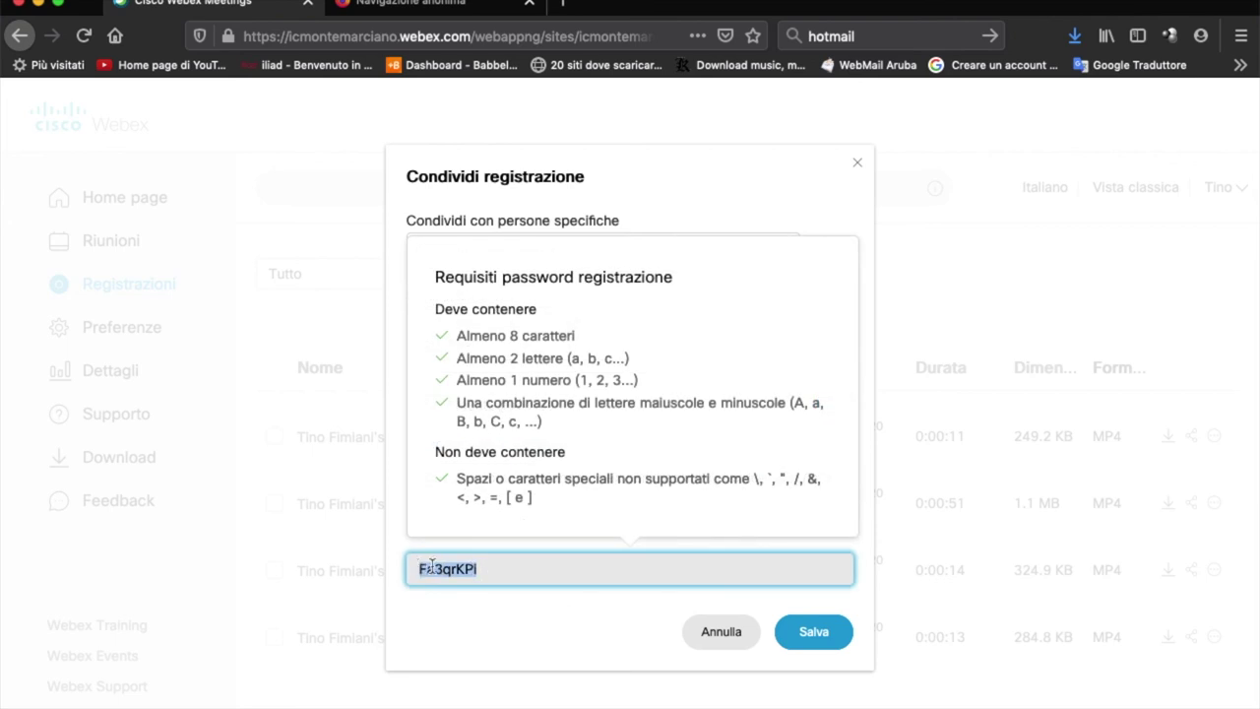
{"action": "right_click", "coordinate": [432, 568]}
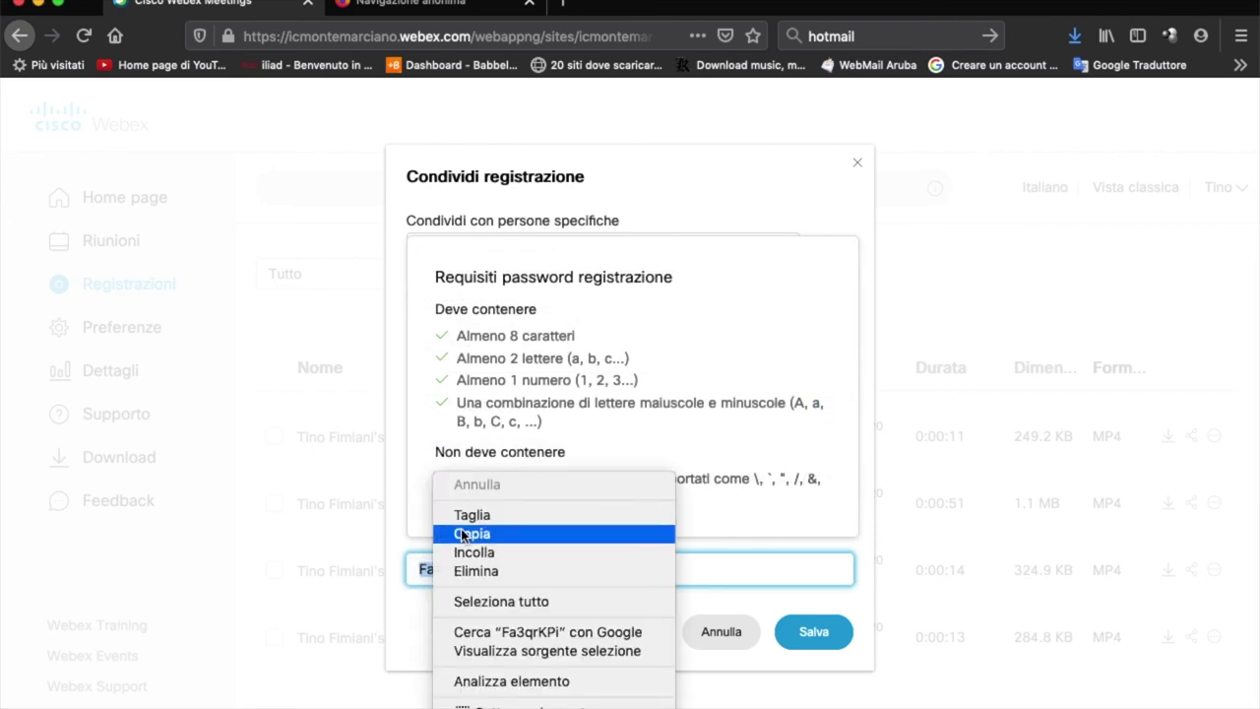
{"action": "left_click", "coordinate": [461, 533]}
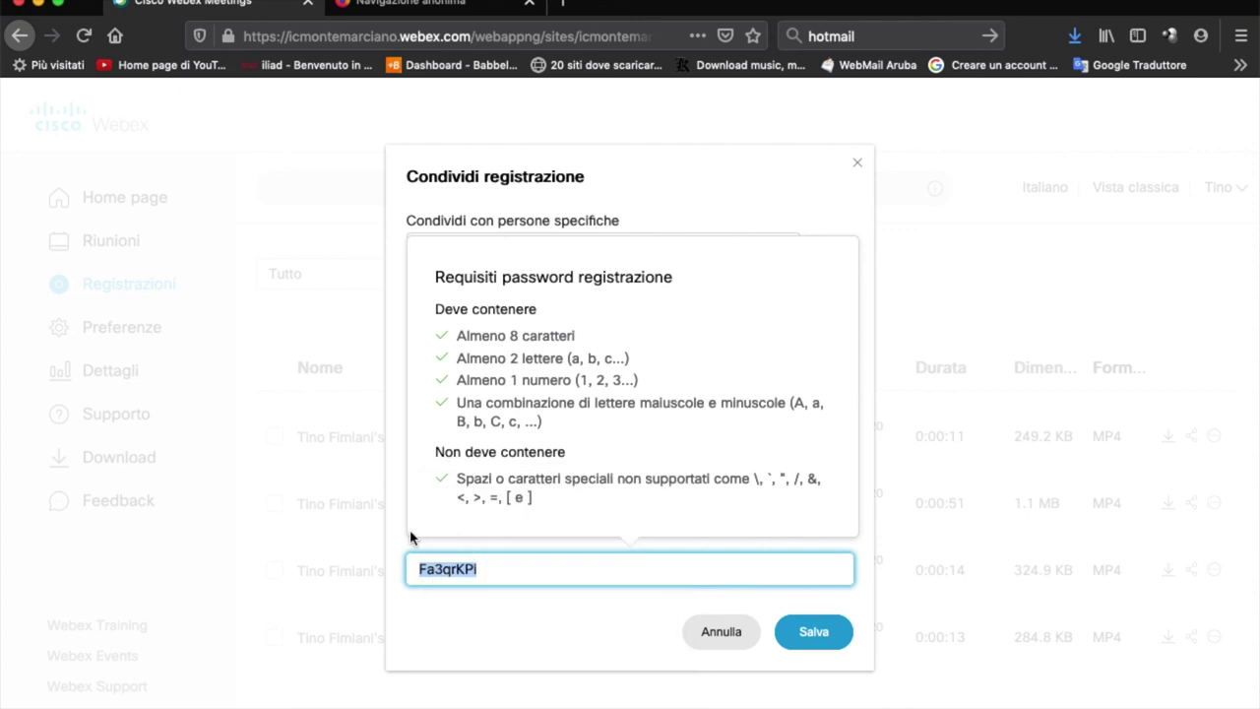
{"action": "left_click", "coordinate": [357, 528]}
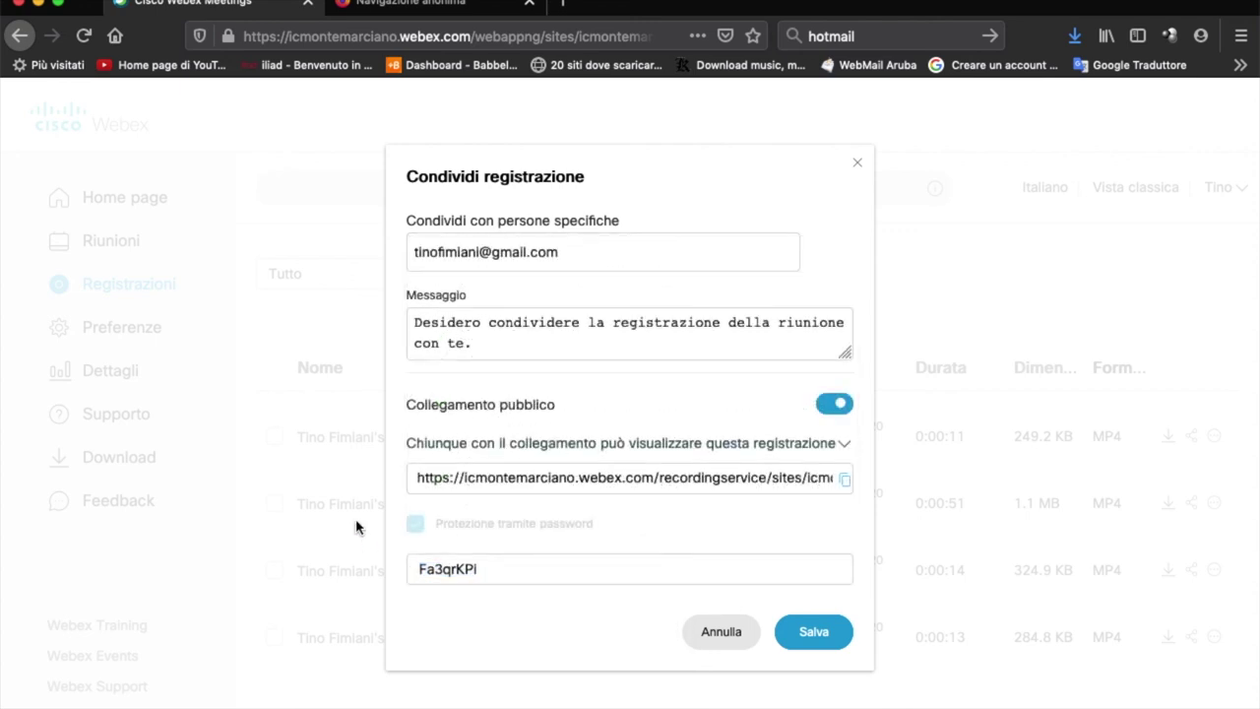
- Save the sharing settings, then open the Webex recording e-mail in Gmail
{"action": "left_click", "coordinate": [799, 632]}
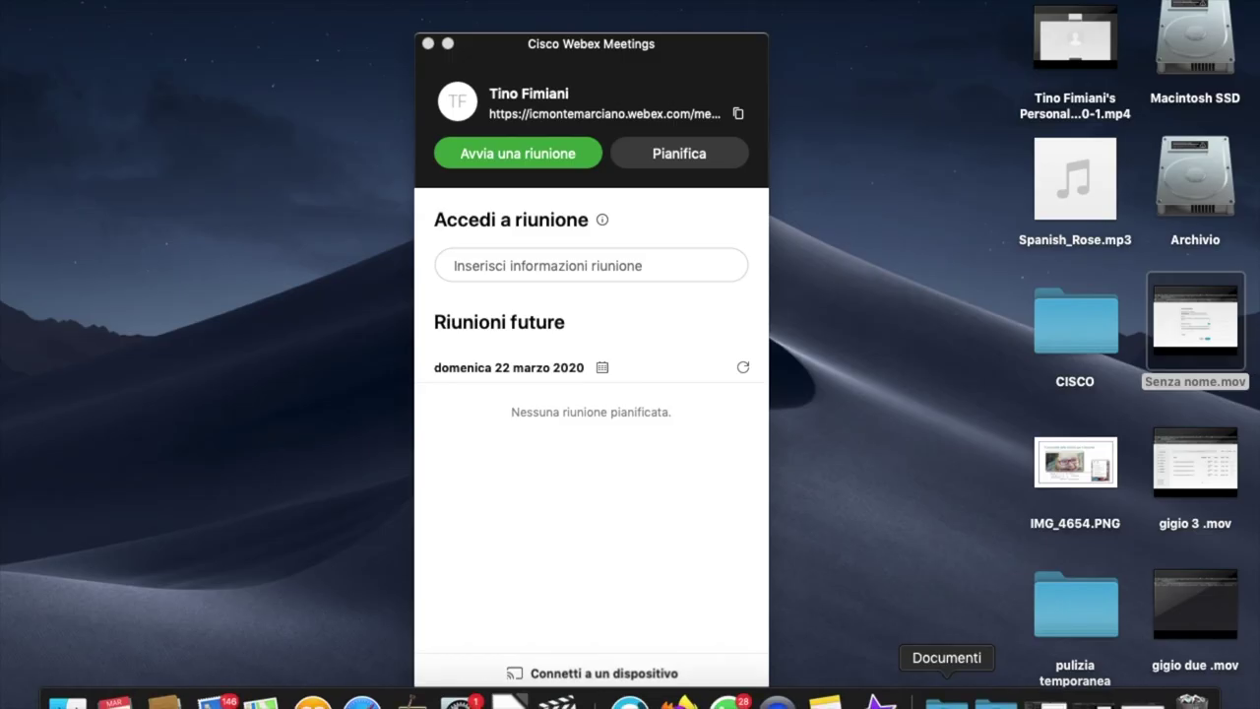
{"action": "left_click", "coordinate": [1098, 701]}
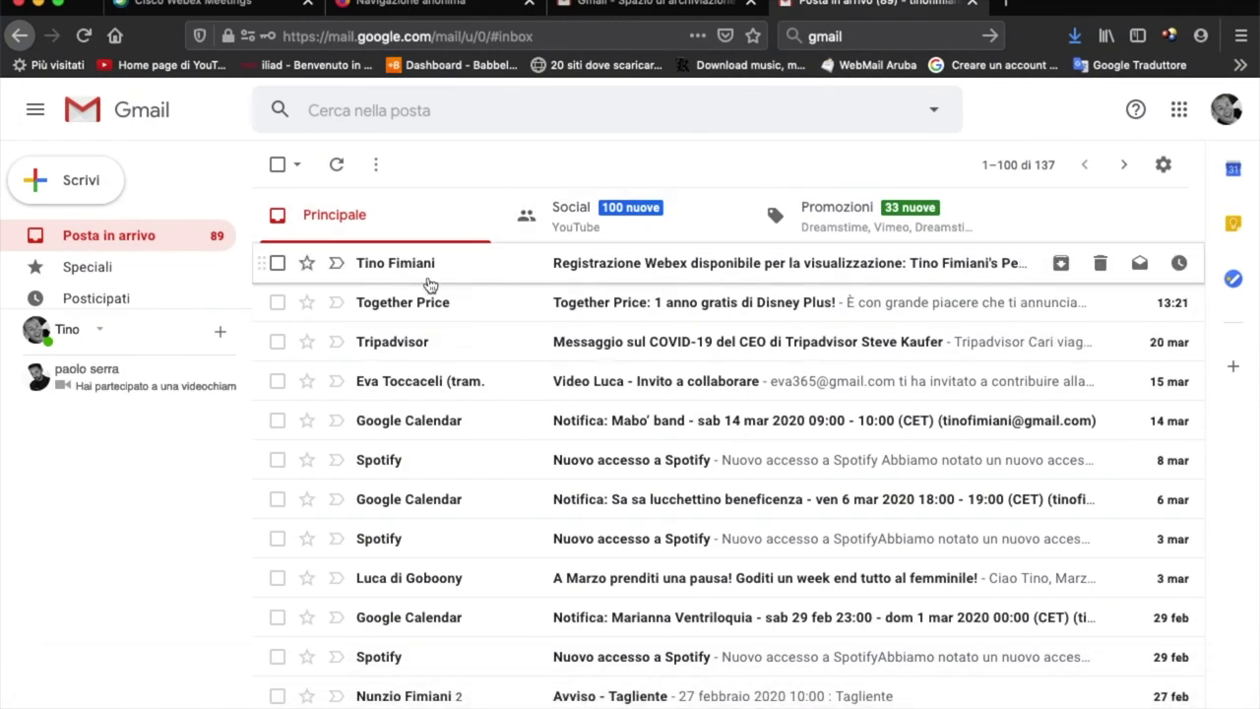
{"action": "left_click", "coordinate": [598, 272]}
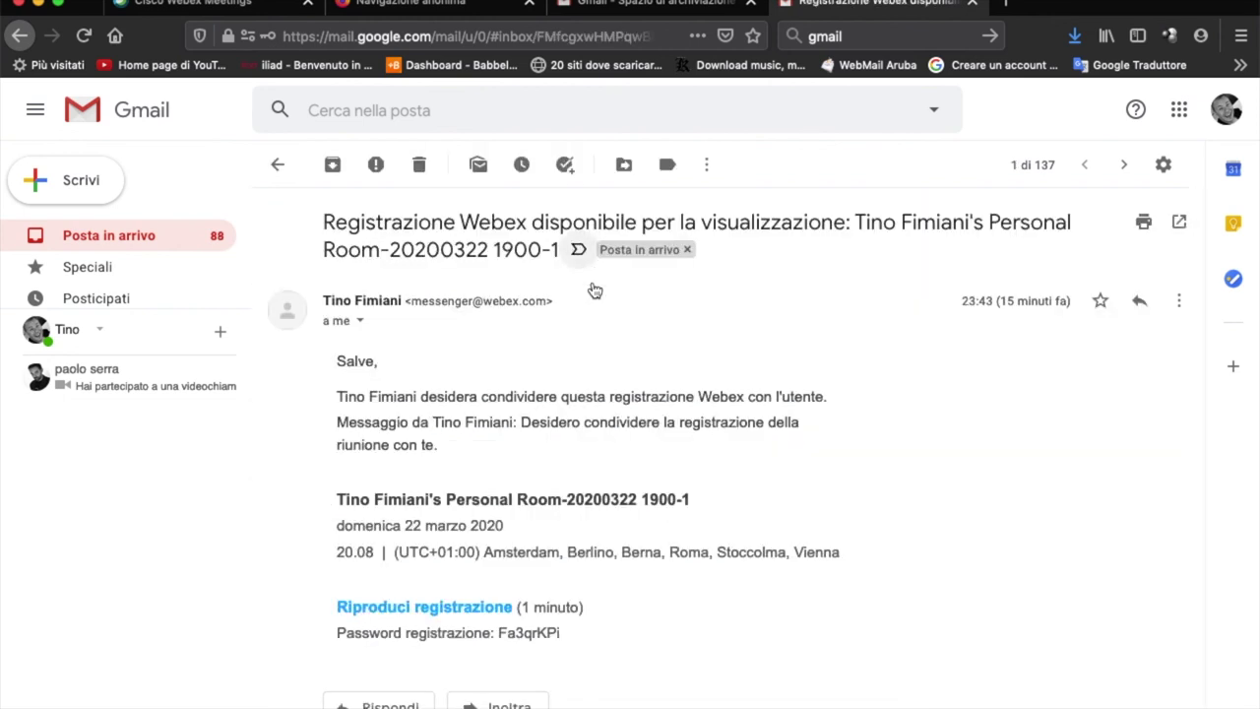
- Follow the e-mail's Riproduci registrazione link to the recording's playback page
{"action": "scroll", "coordinate": [619, 458], "scroll_direction": "down", "scroll_amount": 1}
{"action": "scroll", "coordinate": [618, 454], "scroll_direction": "up", "scroll_amount": 1}
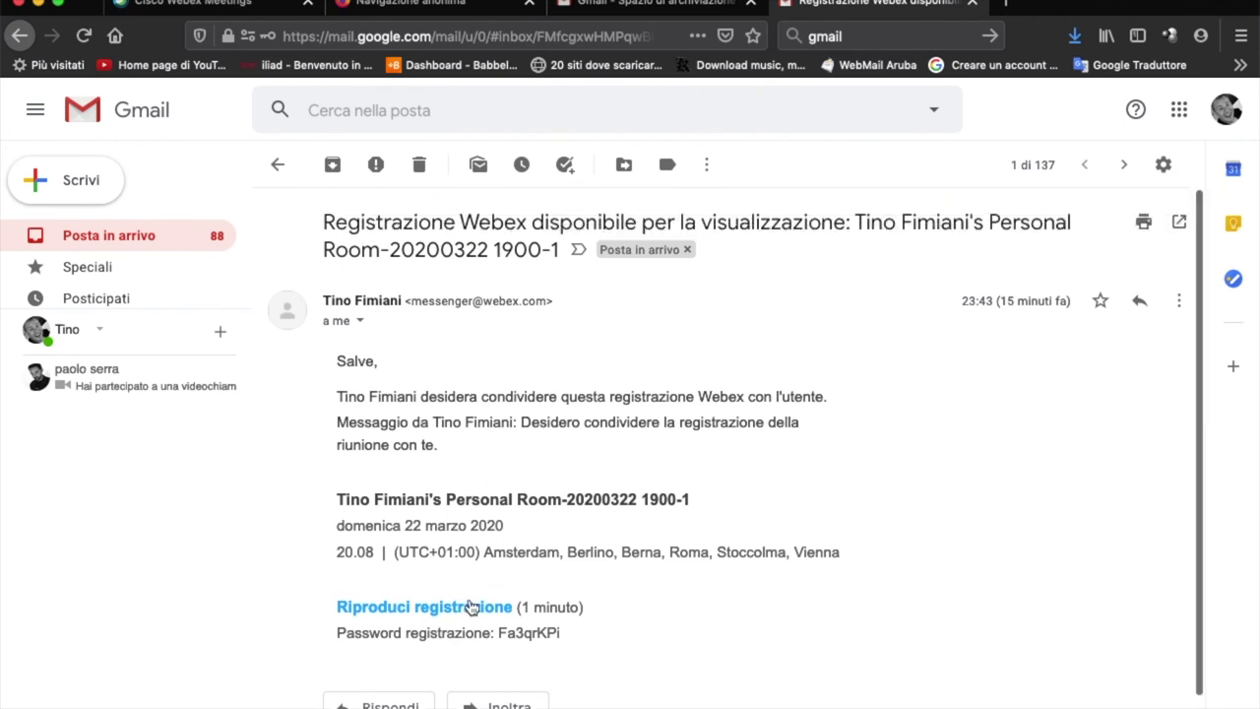
{"action": "scroll", "coordinate": [470, 608], "scroll_direction": "down", "scroll_amount": 1}
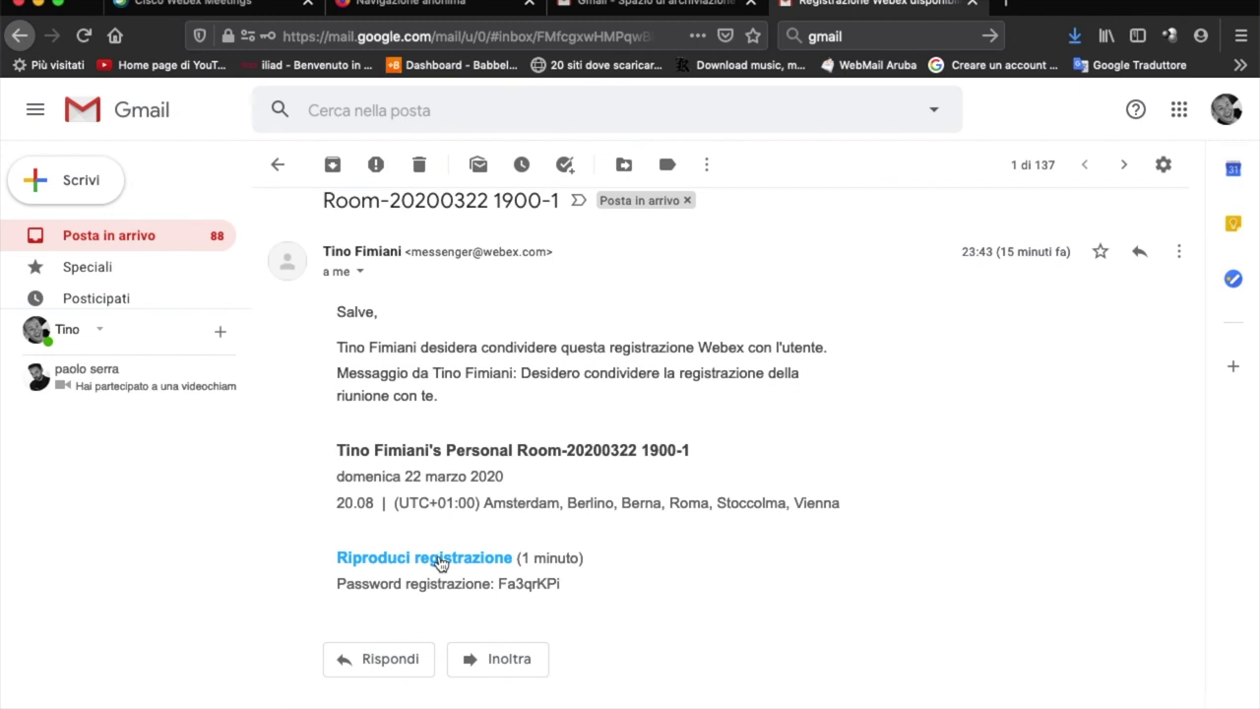
{"action": "left_click", "coordinate": [440, 559]}
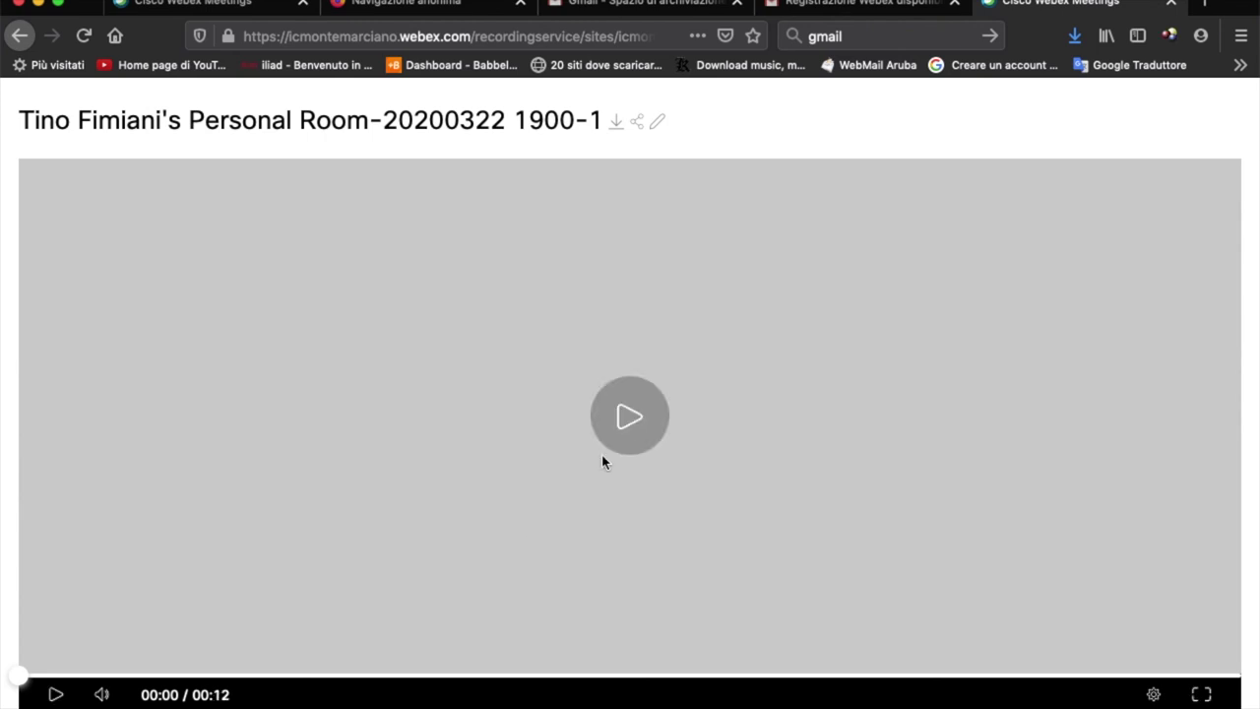
{"action": "left_click", "coordinate": [627, 444]}
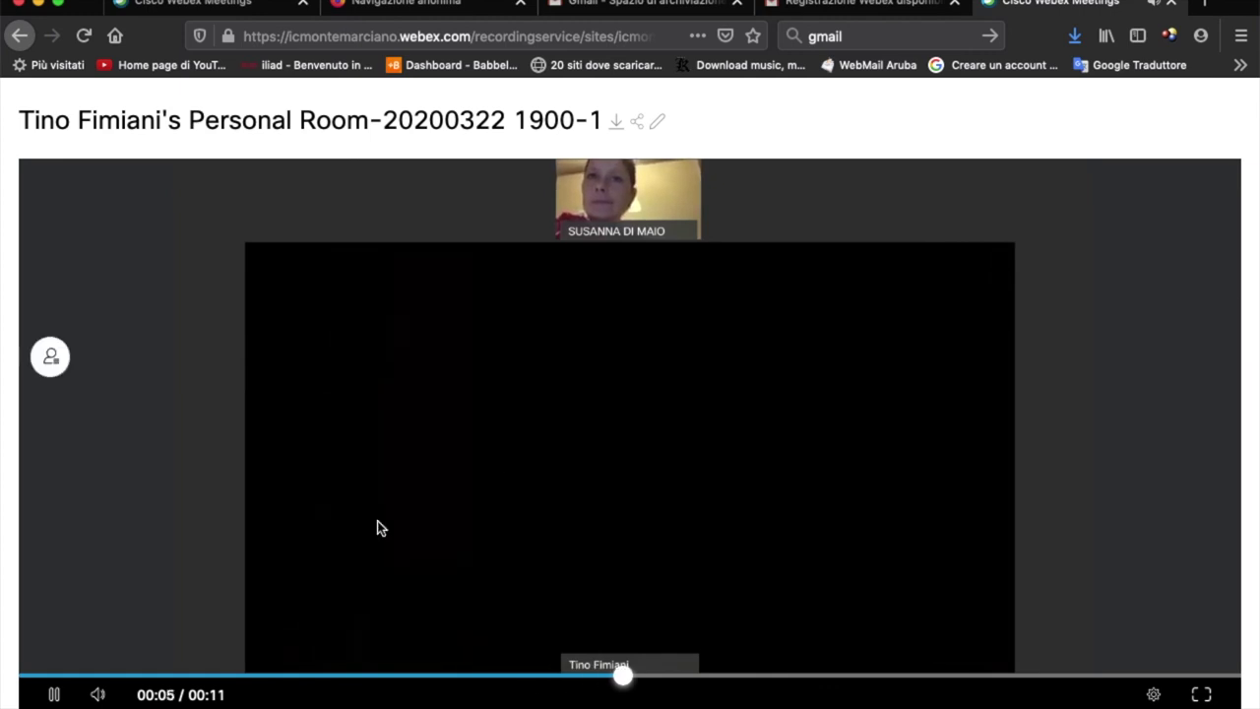
{"action": "left_click", "coordinate": [54, 692]}
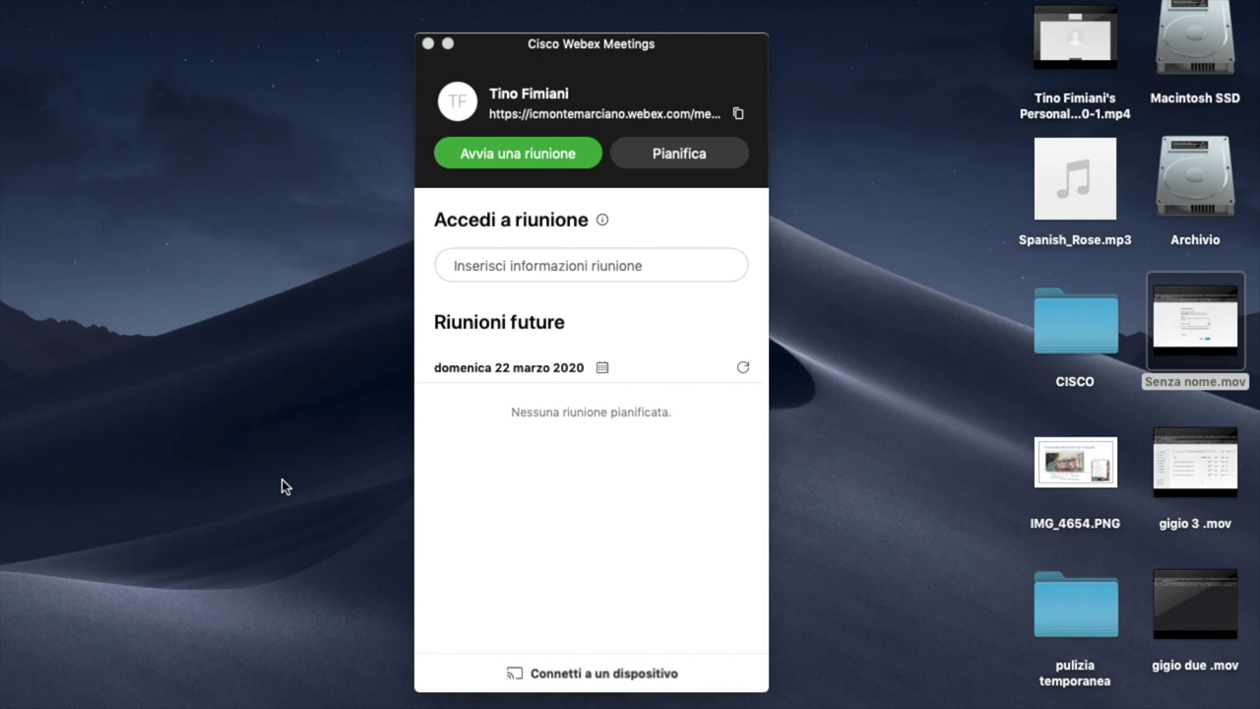
{"action": "mouse_move", "coordinate": [725, 701]}
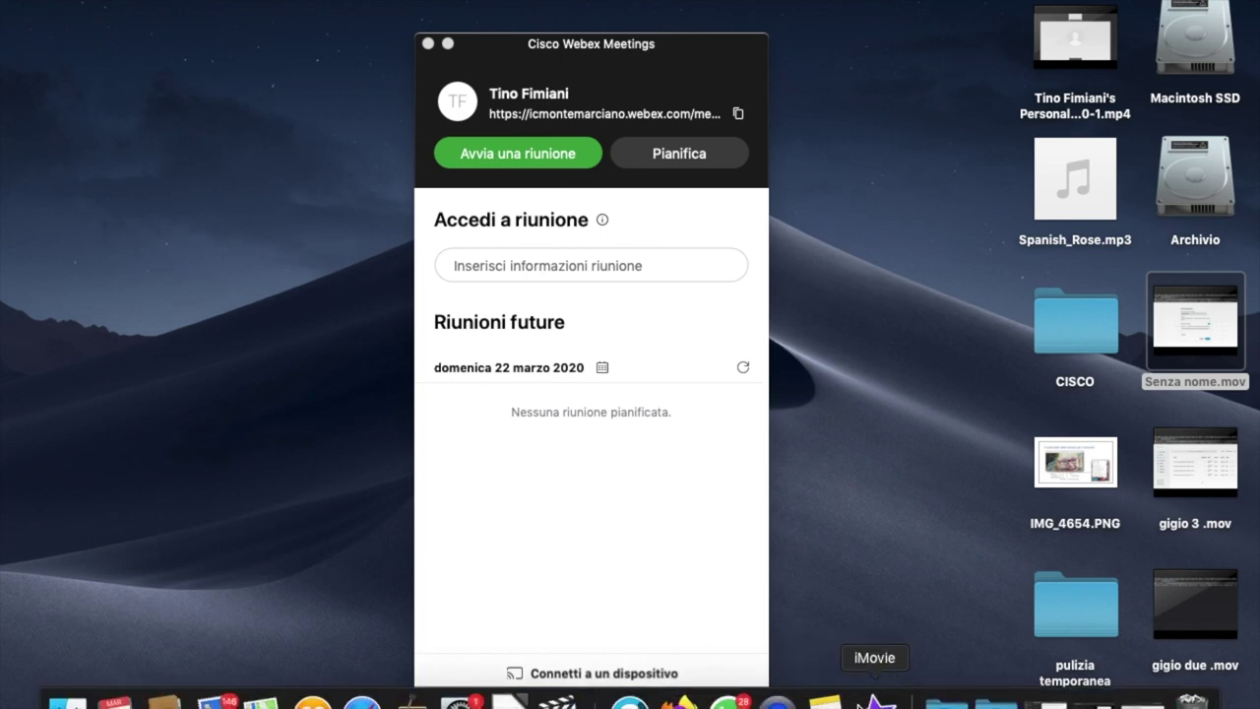